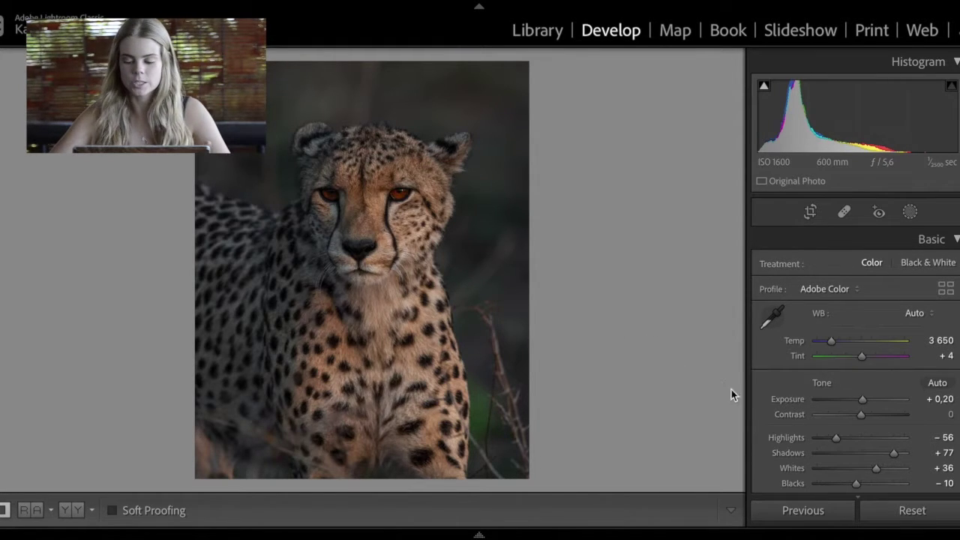
scroll(766, 404, "down", 8)
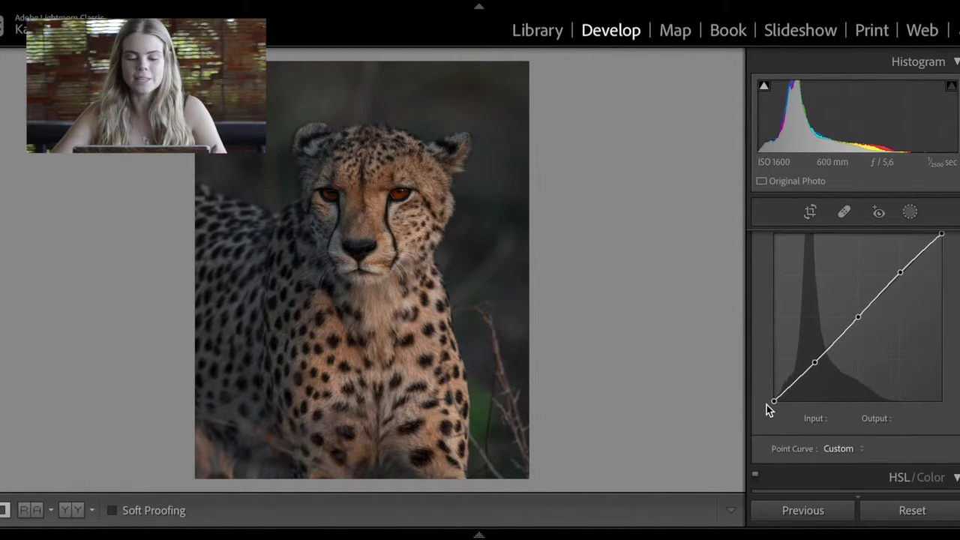
scroll(766, 405, "down", 3)
scroll(766, 404, "up", 10)
scroll(767, 404, "down", 1)
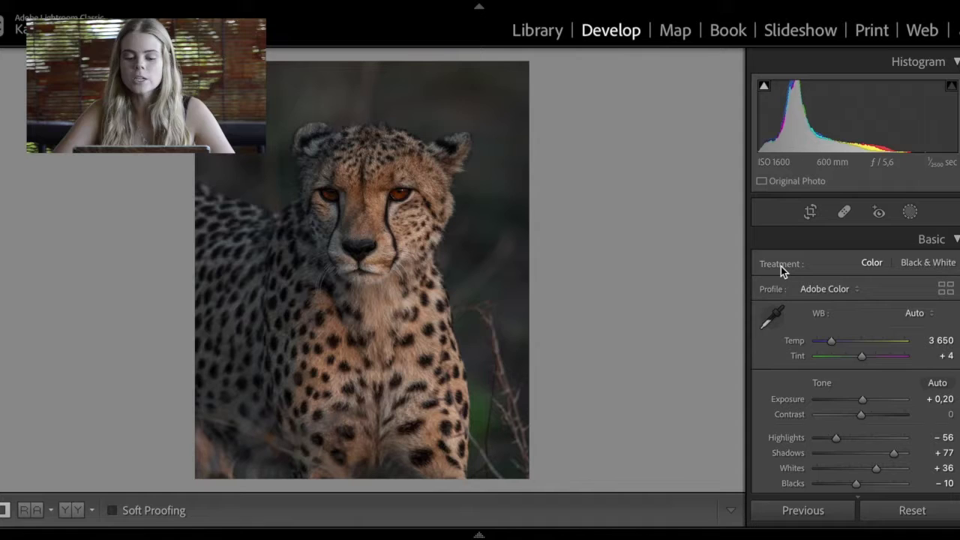
- Create a brush mask and paint a horizontal stroke across the background above the cheetah's head
left_click(909, 213)
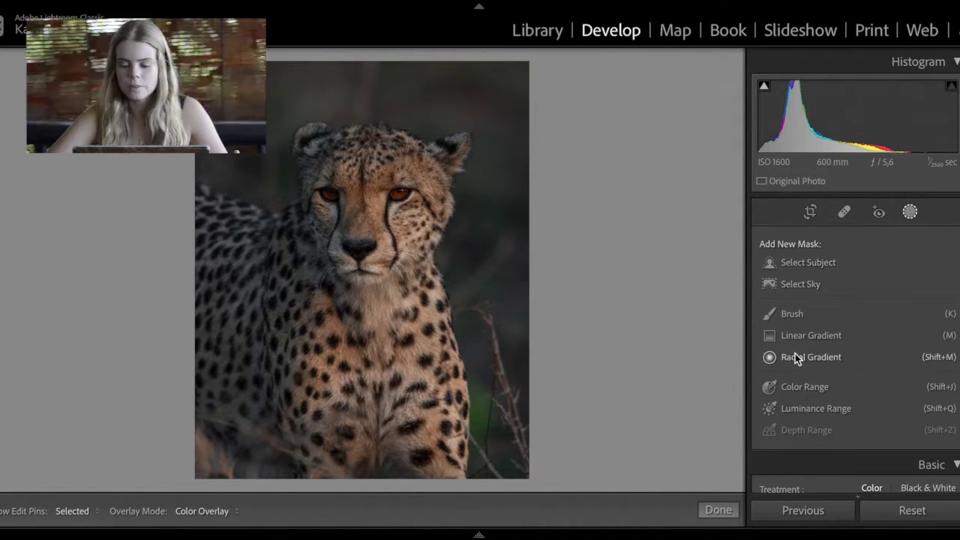
left_click(793, 315)
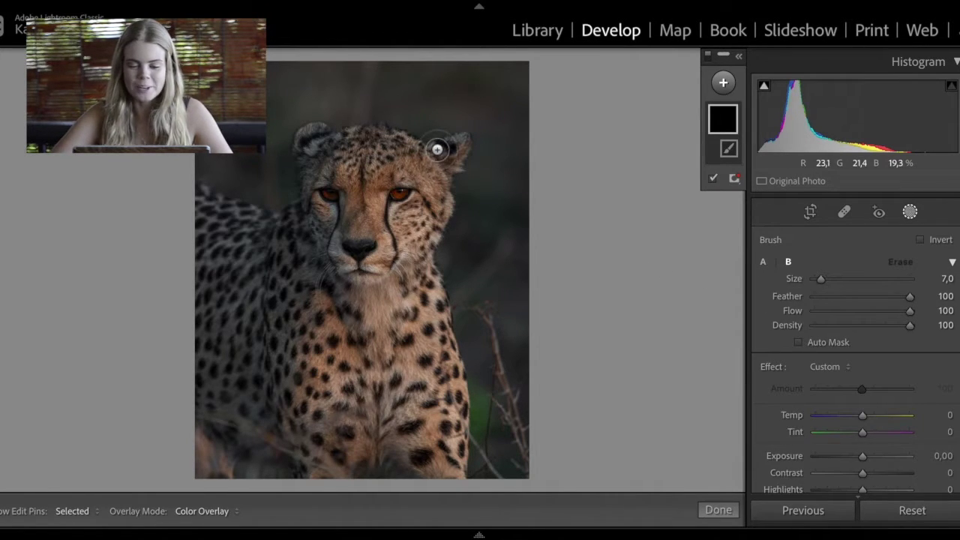
mouse_move(356, 102)
left_mouse_down()
mouse_move(476, 101)
mouse_move(356, 102)
left_mouse_up()
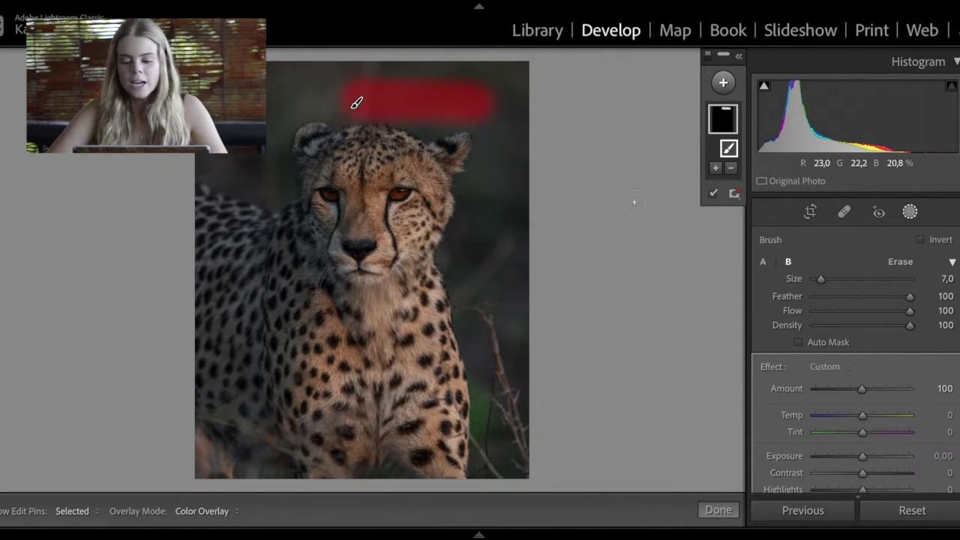
- Set the brush size to 19 and its feather to 18, and paint a vertical stroke on the background beside the cheetah's head
mouse_move(823, 281)
left_mouse_down()
mouse_move(861, 281)
mouse_move(843, 280)
left_mouse_up()
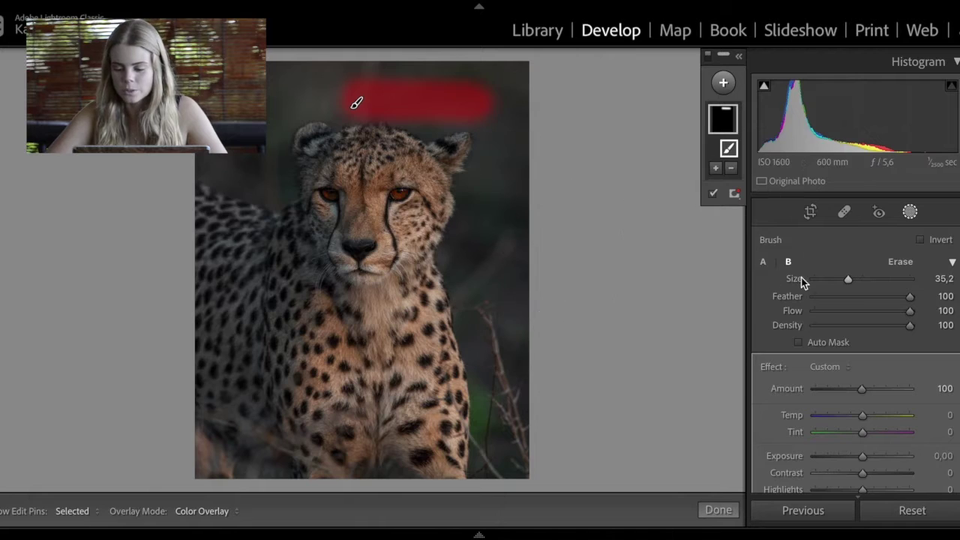
mouse_move(847, 279)
left_mouse_down()
mouse_move(875, 285)
mouse_move(836, 281)
left_mouse_up()
left_click_drag(907, 299, 858, 299)
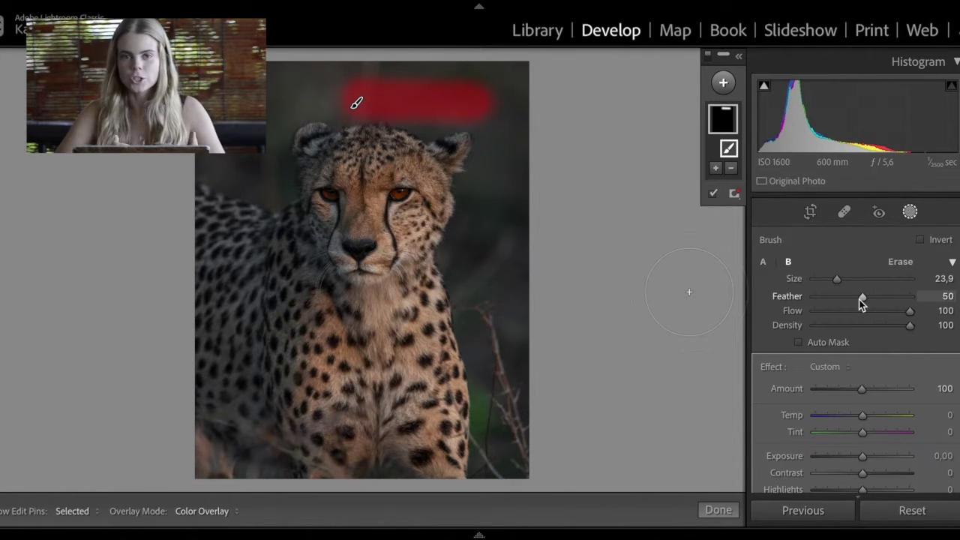
mouse_move(861, 300)
left_mouse_down()
mouse_move(817, 300)
mouse_move(868, 297)
left_mouse_up()
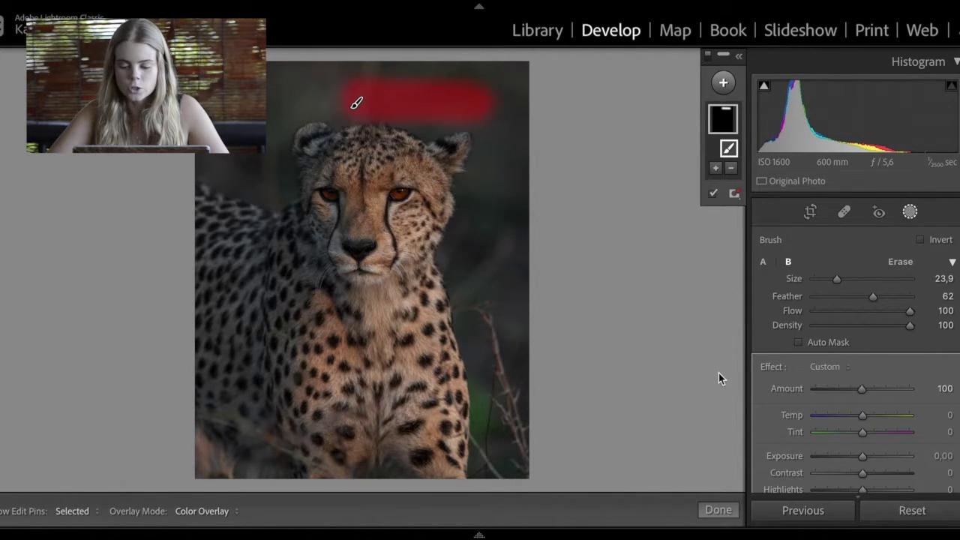
mouse_move(873, 299)
left_mouse_down()
mouse_move(913, 298)
mouse_move(845, 298)
mouse_move(925, 304)
mouse_move(832, 295)
left_mouse_up()
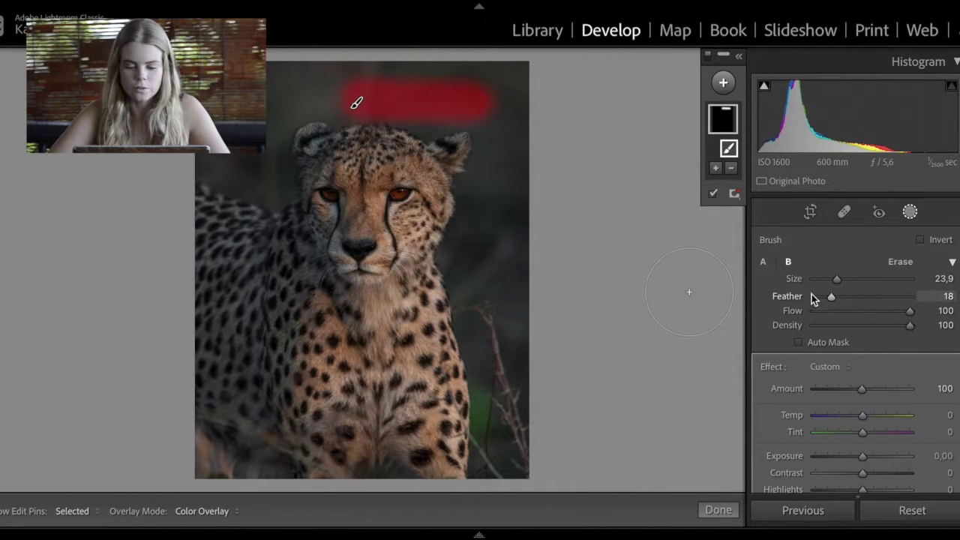
scroll(498, 214, "down", 2)
key("h")
left_click_drag(490, 184, 486, 273)
- Raise the brush feather to 100 and paint a soft stroke down the cheetah's face to its neck
key("shift+bracketright")
key("shift+bracketright")
key("shift+bracketright")
key("shift+bracketright")
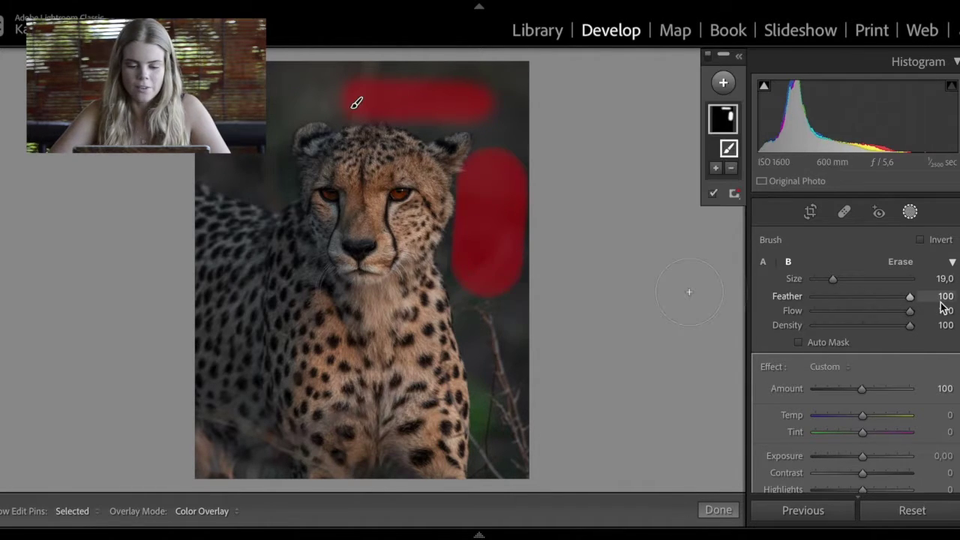
mouse_move(395, 180)
left_mouse_down()
mouse_move(360, 247)
mouse_move(398, 217)
mouse_move(356, 292)
mouse_move(380, 294)
left_mouse_up()
key("h")
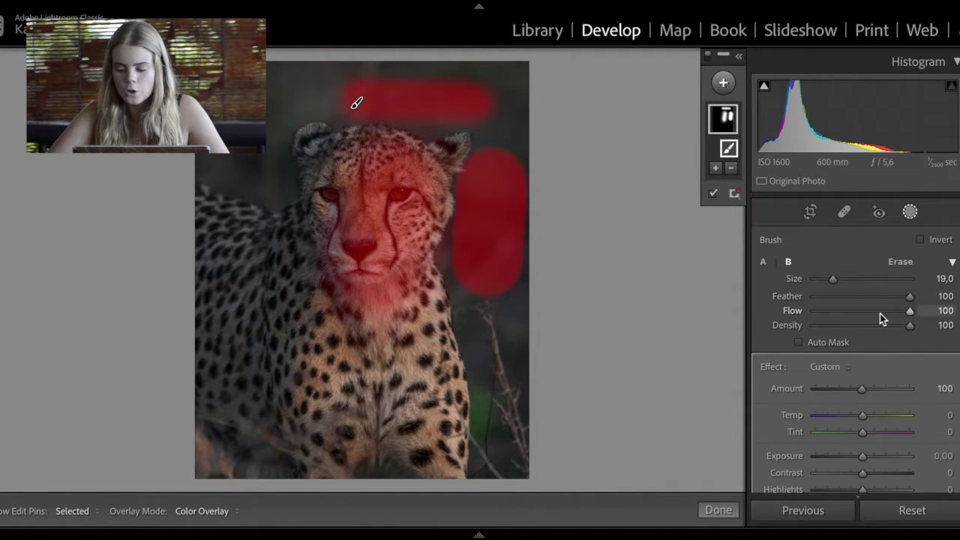
- Set the brush flow to 43 and size to 16, and build up overlapping strokes over the background and the cheetah's back
left_click_drag(909, 314, 856, 316)
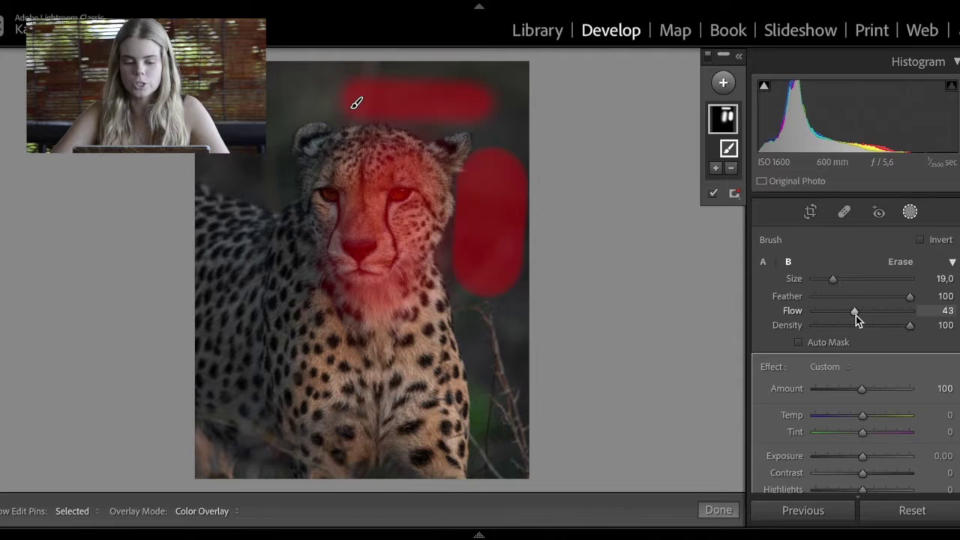
scroll(251, 124, "down", 3)
mouse_move(253, 120)
left_mouse_down()
mouse_move(244, 237)
mouse_move(246, 165)
left_mouse_up()
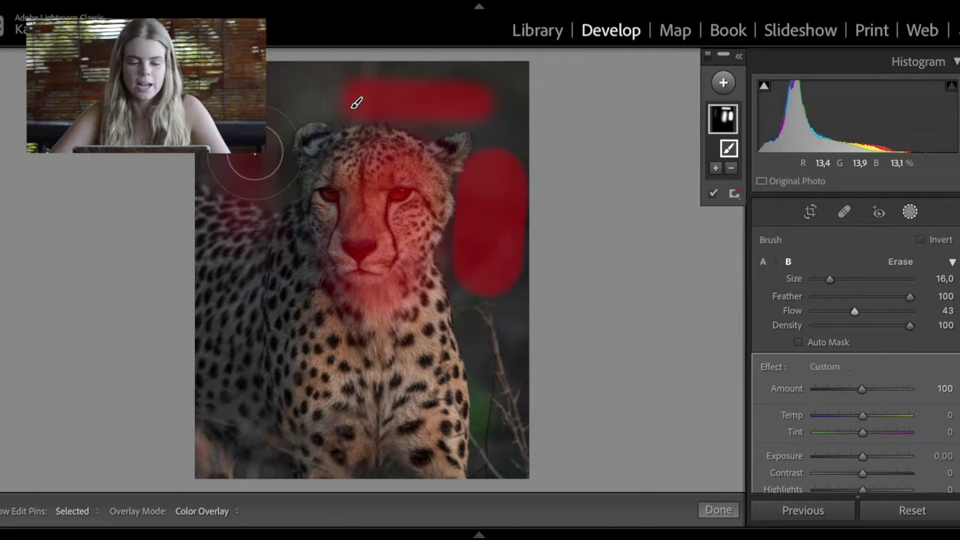
key("h")
mouse_move(242, 185)
left_mouse_down()
mouse_move(241, 233)
mouse_move(244, 112)
mouse_move(241, 219)
left_mouse_up()
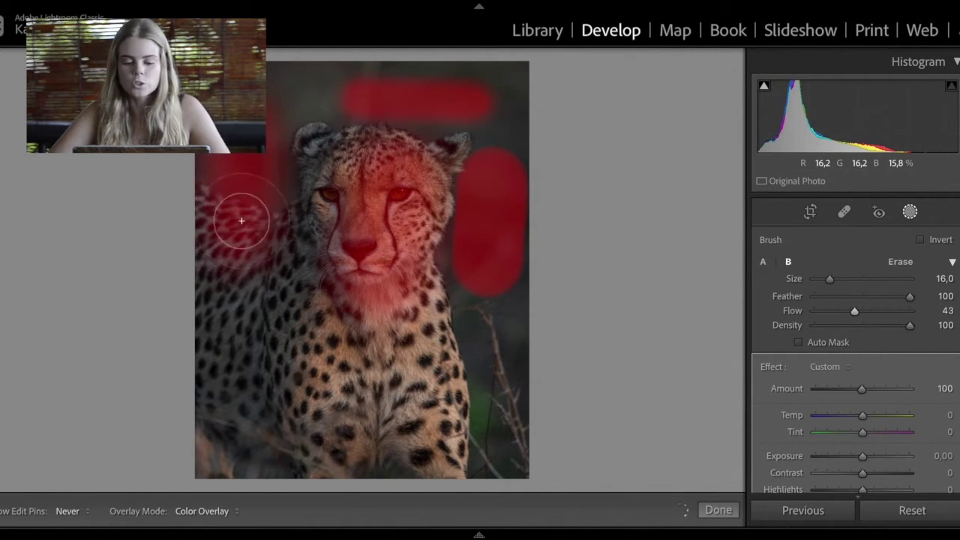
key("h")
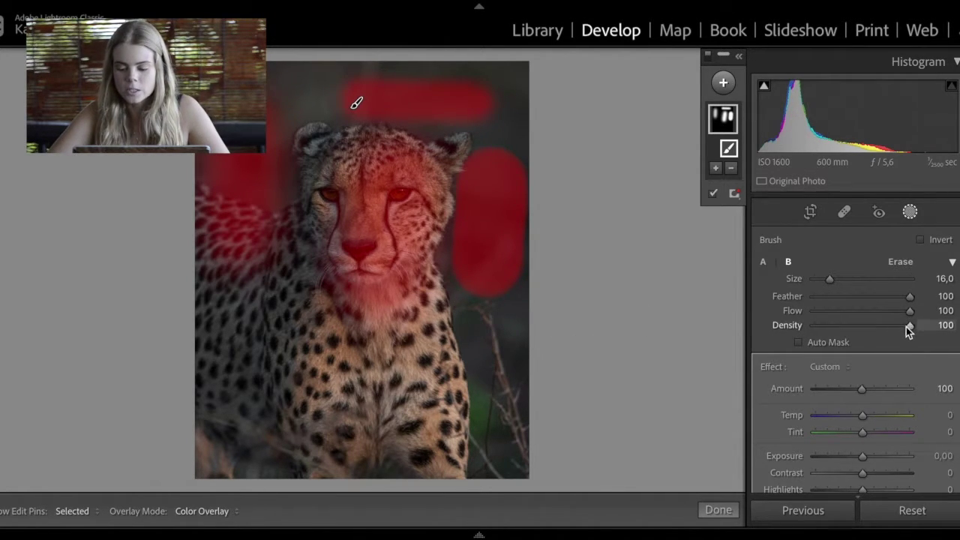
- Reduce the brush density to 47 and paint repeated horizontal strokes across the cheetah's chest
left_click_drag(906, 326, 860, 326)
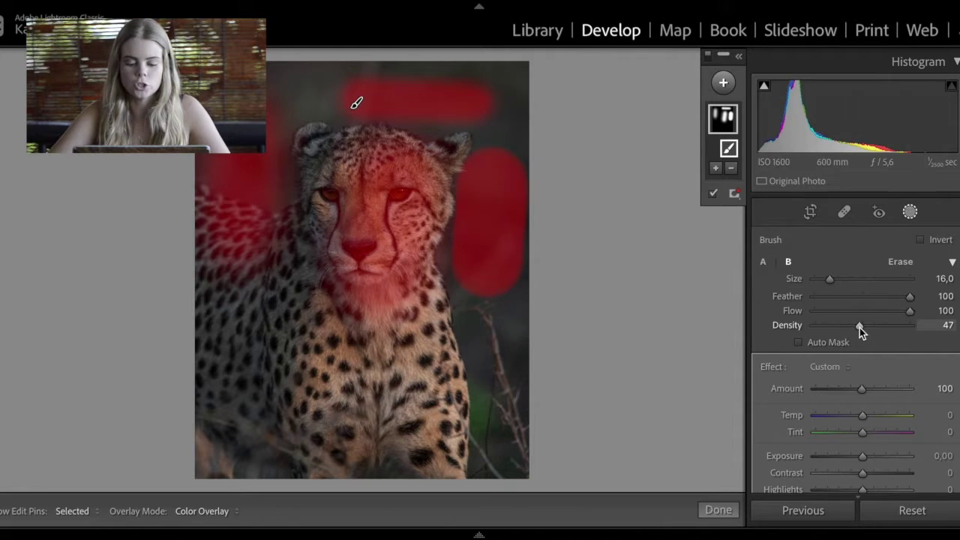
mouse_move(300, 365)
left_mouse_down()
mouse_move(283, 350)
mouse_move(461, 372)
mouse_move(275, 348)
mouse_move(451, 361)
mouse_move(251, 349)
mouse_move(470, 367)
mouse_move(423, 367)
mouse_move(264, 353)
mouse_move(476, 360)
mouse_move(290, 354)
mouse_move(450, 359)
left_mouse_up()
key("h")
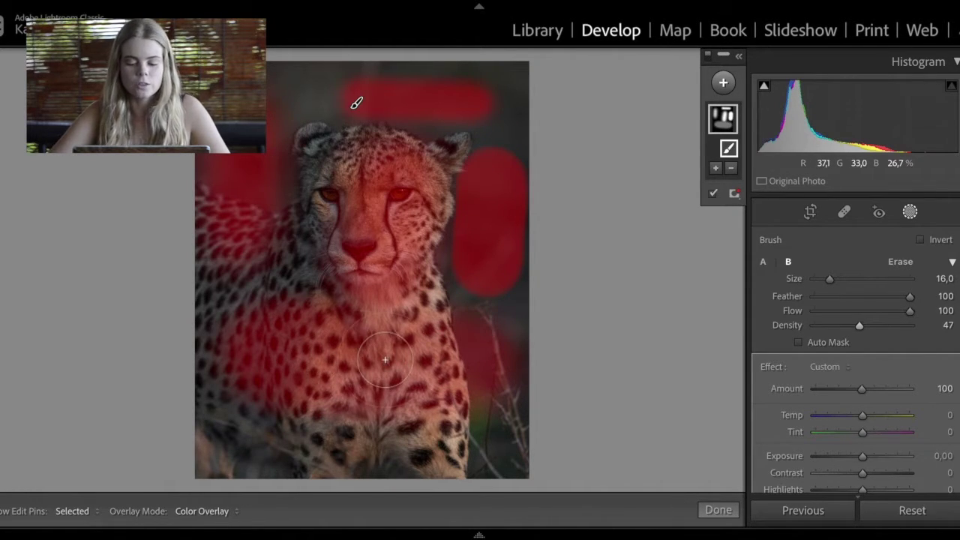
left_click(385, 360)
mouse_move(372, 361)
left_mouse_down()
mouse_move(285, 357)
mouse_move(420, 358)
left_mouse_up()
left_click_drag(301, 360, 402, 359)
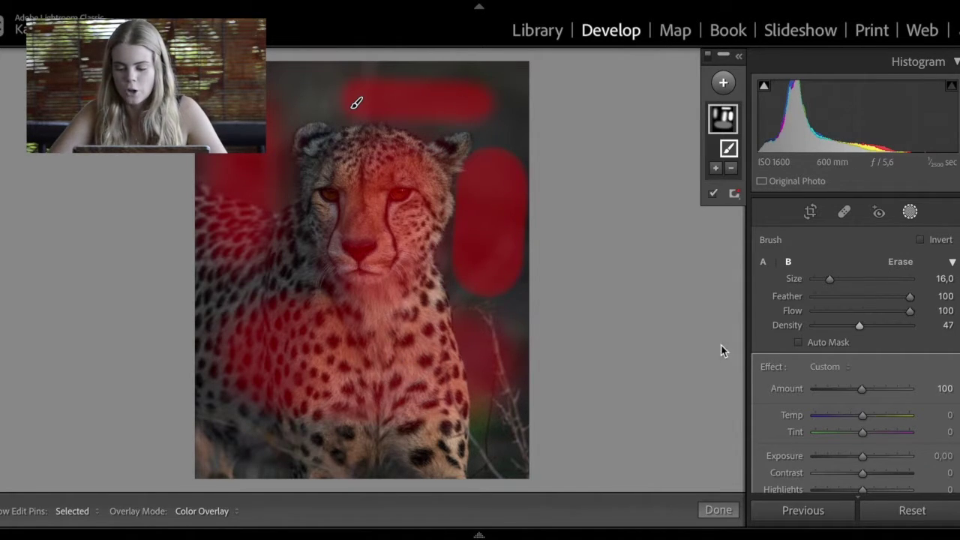
- Add a linear gradient mask running diagonally from the cheetah's chest up to its forehead
left_click(723, 83)
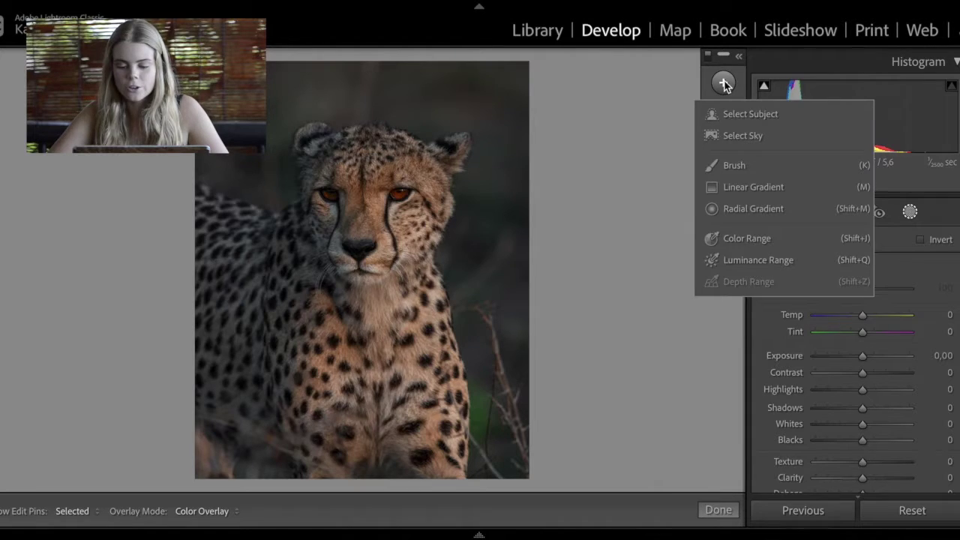
left_click(753, 189)
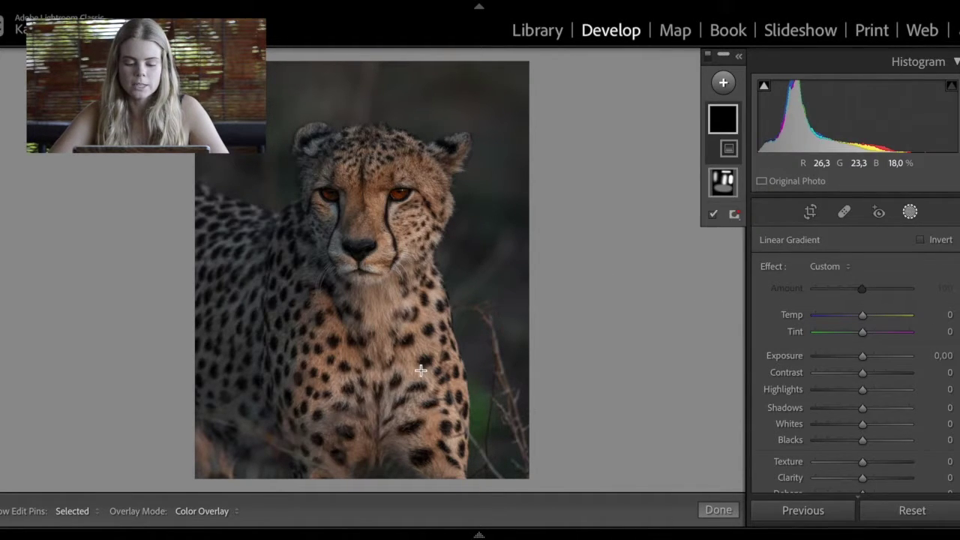
left_click_drag(421, 371, 348, 159)
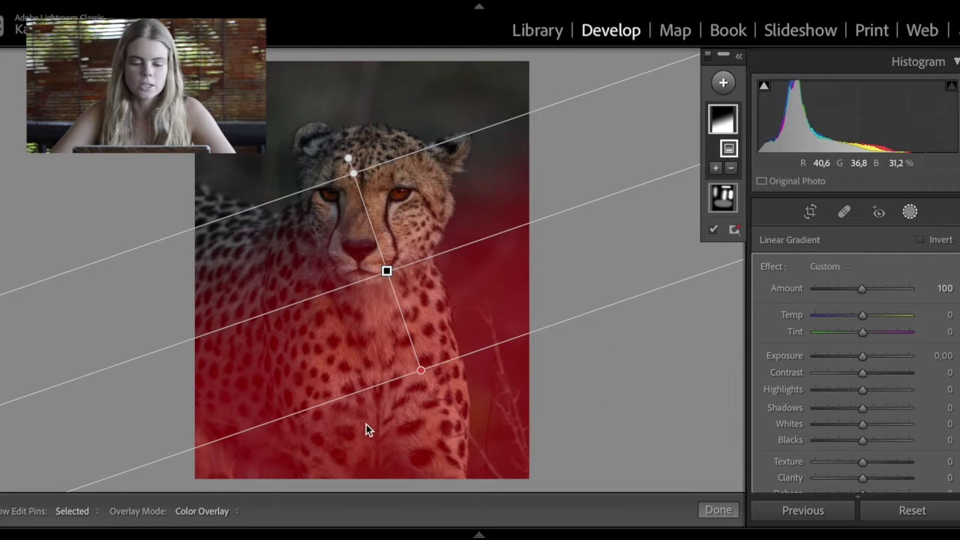
- Narrow the linear gradient's transition, tilt it to slope the opposite way and move its centre to the cheetah's shoulder
left_click_drag(352, 171, 371, 232)
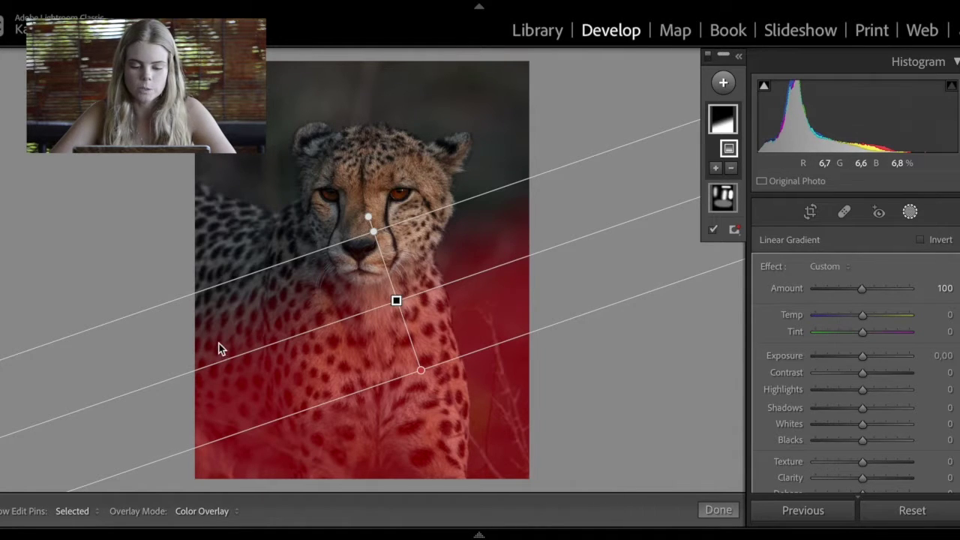
mouse_move(373, 231)
left_mouse_down()
mouse_move(388, 313)
mouse_move(364, 270)
mouse_move(373, 234)
left_mouse_up()
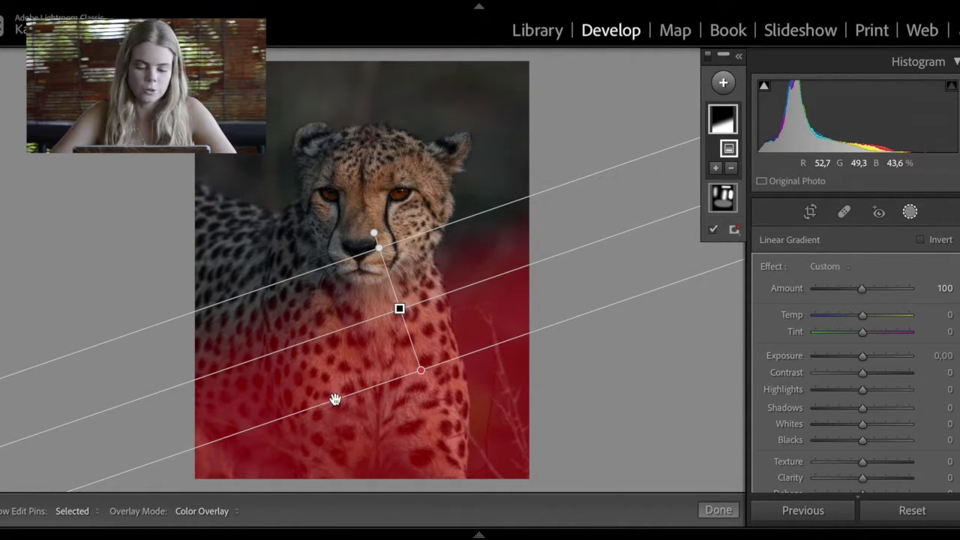
left_click_drag(375, 237, 364, 207)
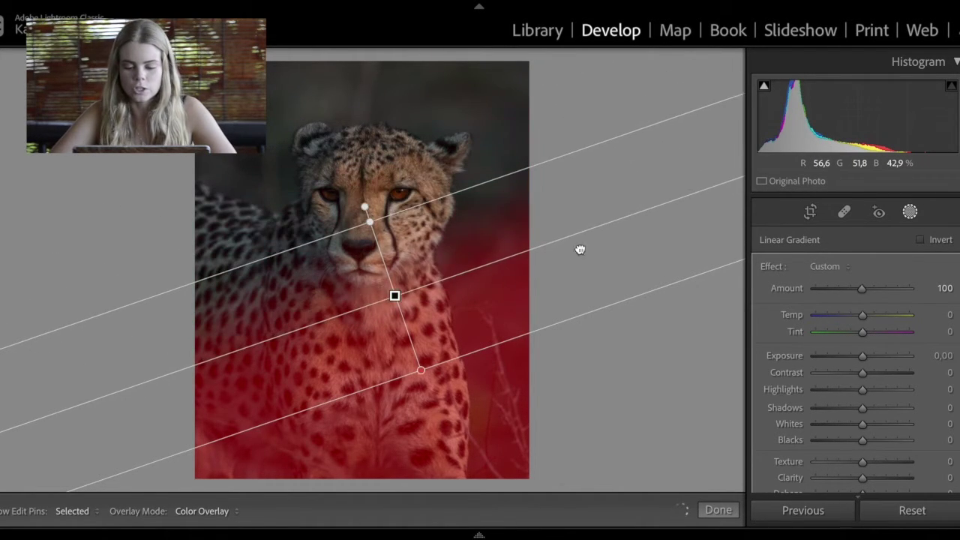
left_click_drag(578, 235, 541, 359)
left_click_drag(394, 294, 322, 321)
- Add a radial gradient mask centred on the cheetah's chin, covering the head and chest, and set its feather to 35
left_click(724, 83)
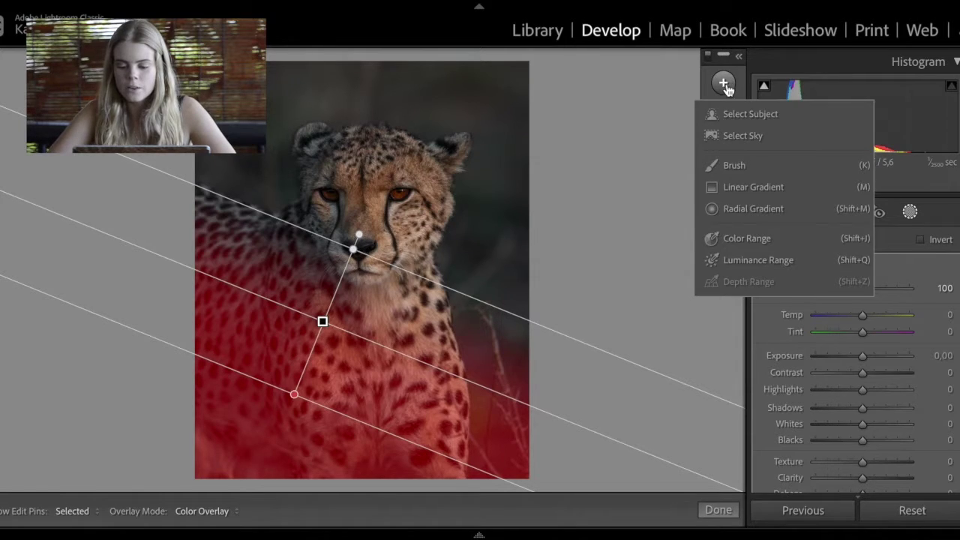
left_click(743, 208)
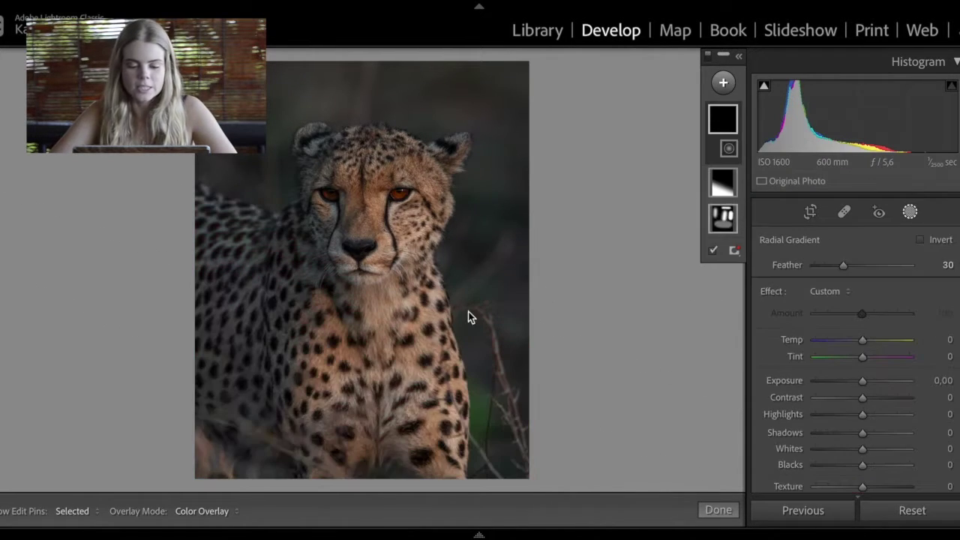
left_click_drag(361, 264, 507, 453)
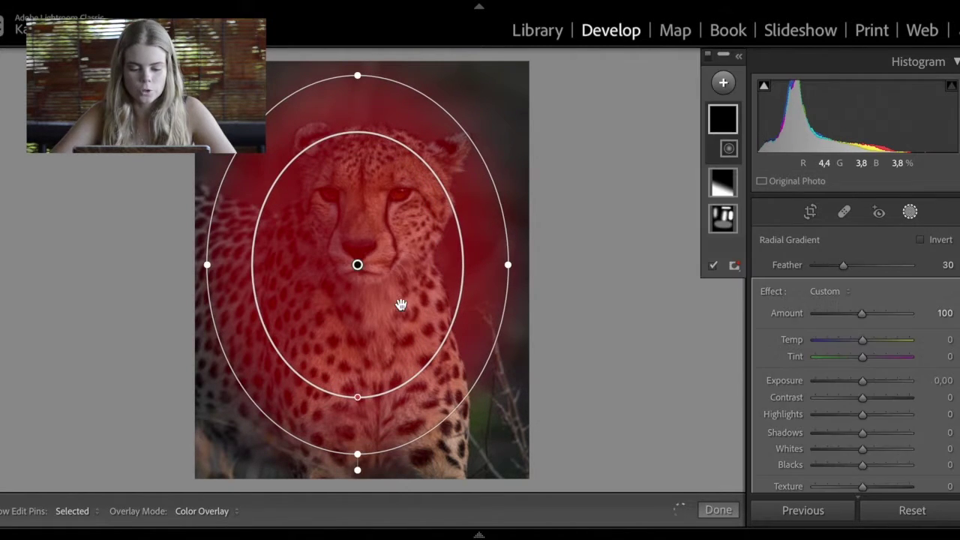
mouse_move(358, 263)
left_mouse_down()
mouse_move(401, 214)
mouse_move(361, 270)
left_mouse_up()
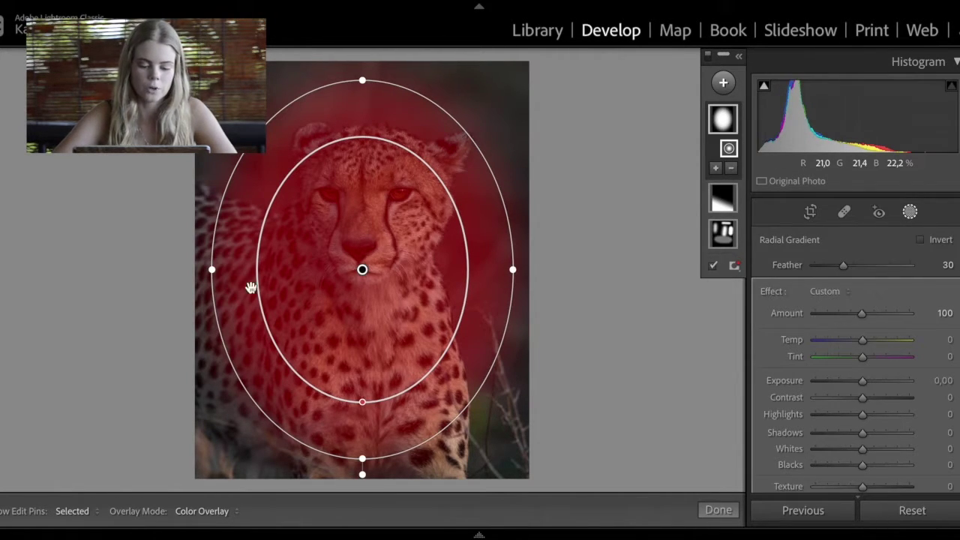
left_click_drag(361, 403, 362, 344)
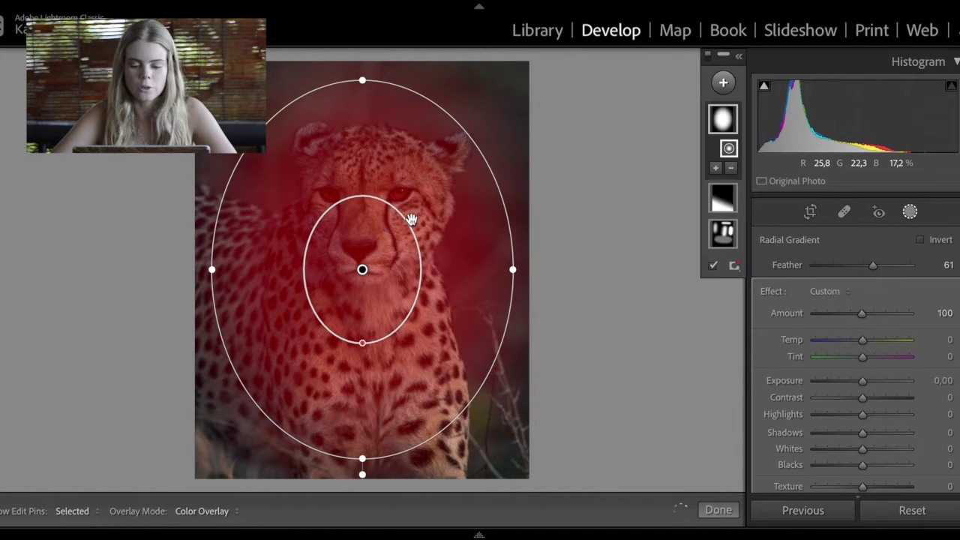
left_click_drag(360, 343, 358, 392)
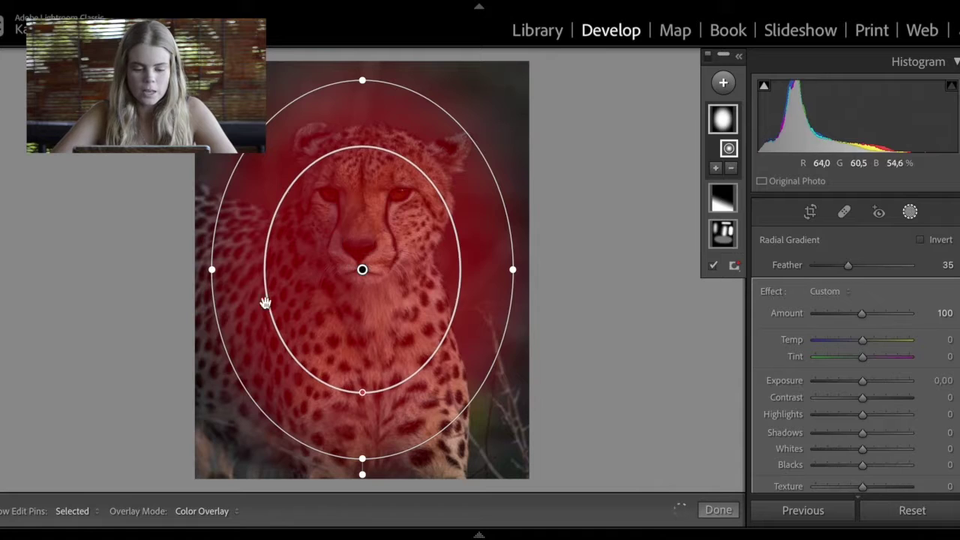
- Widen the radial gradient, rotate it diagonally and move its centre up to the cheetah's nose
left_click_drag(212, 270, 87, 270)
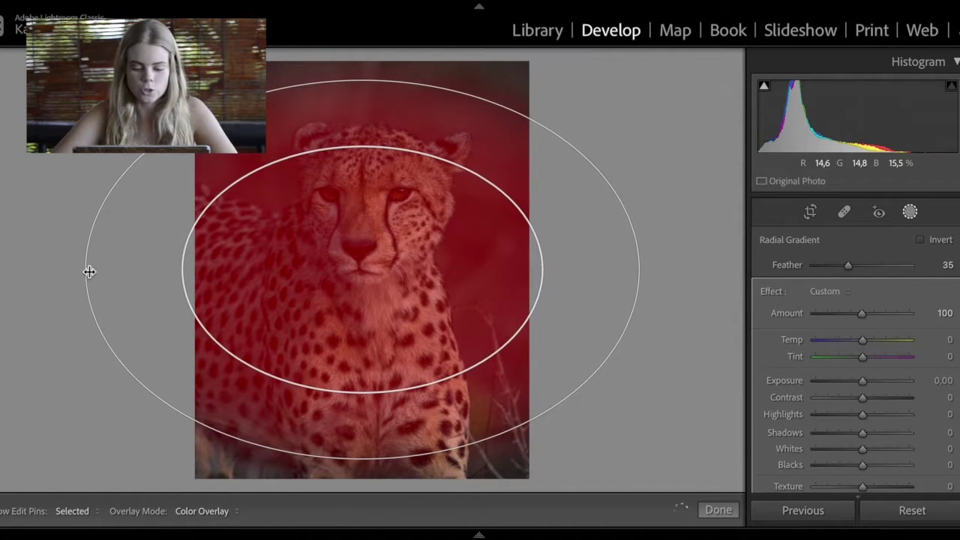
left_click_drag(362, 463, 446, 371)
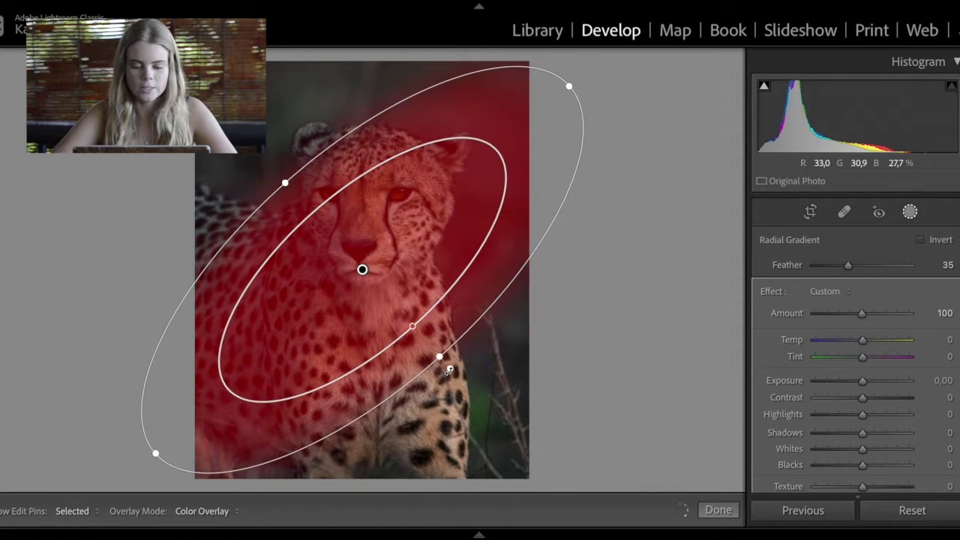
left_click_drag(364, 267, 360, 239)
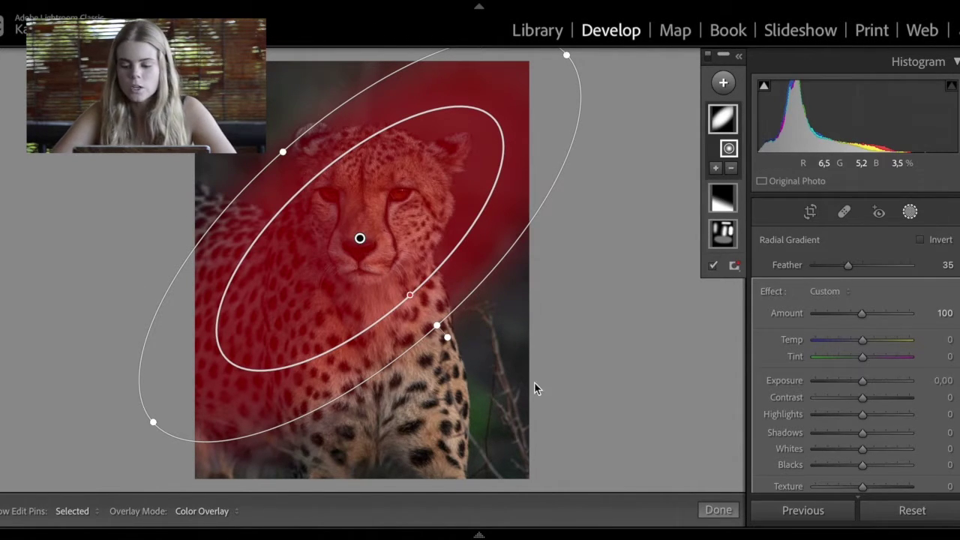
- Expand the mask list, invert the radial gradient on the cheetah's head, and widen its ellipse
left_click(739, 57)
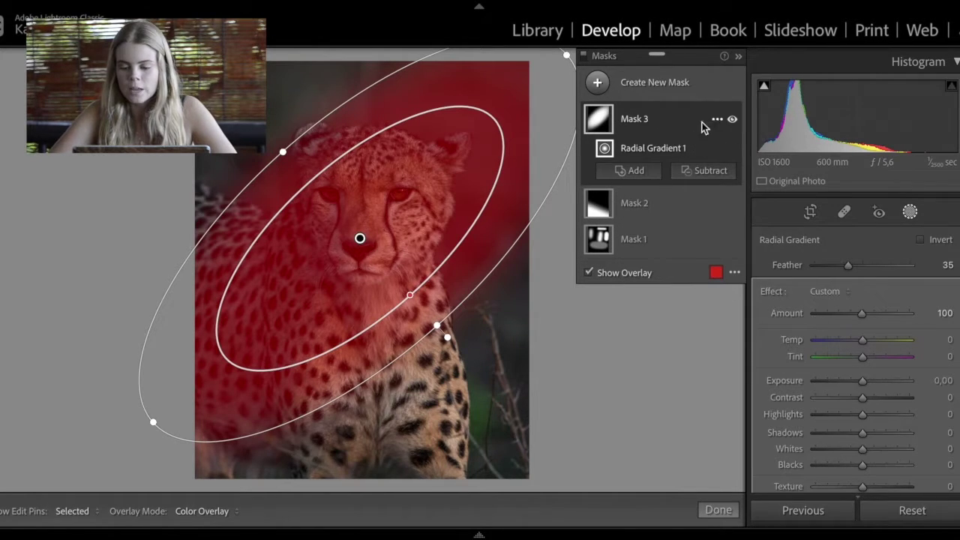
left_click(716, 149)
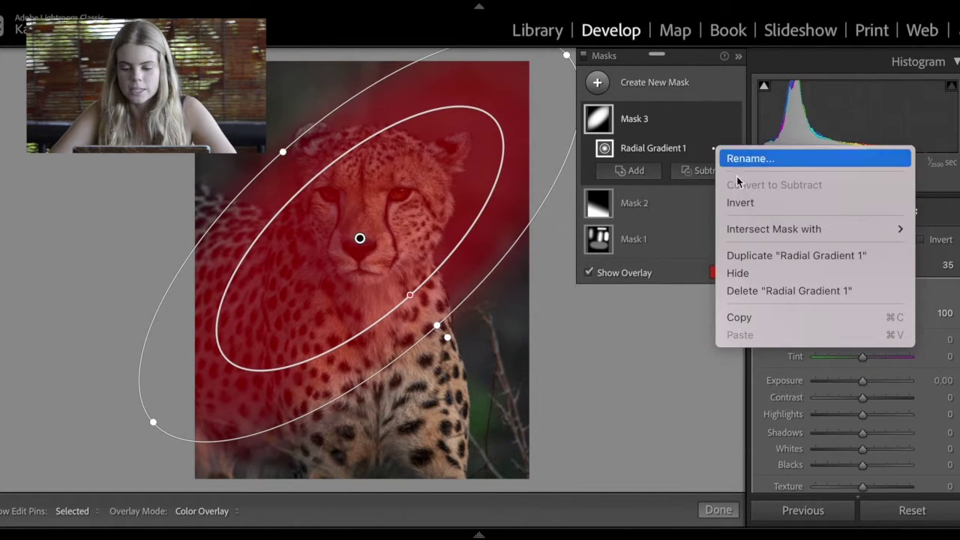
left_click(746, 204)
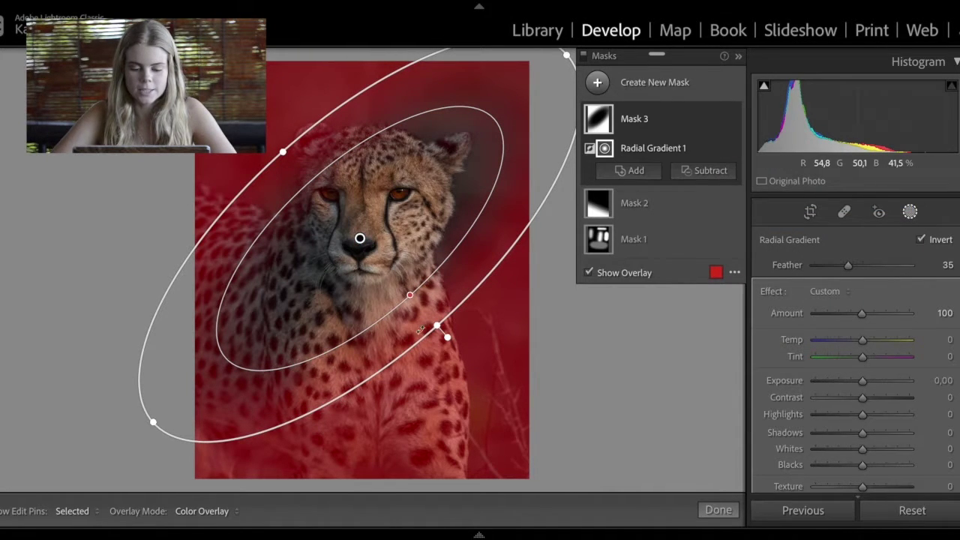
left_click_drag(439, 327, 481, 376)
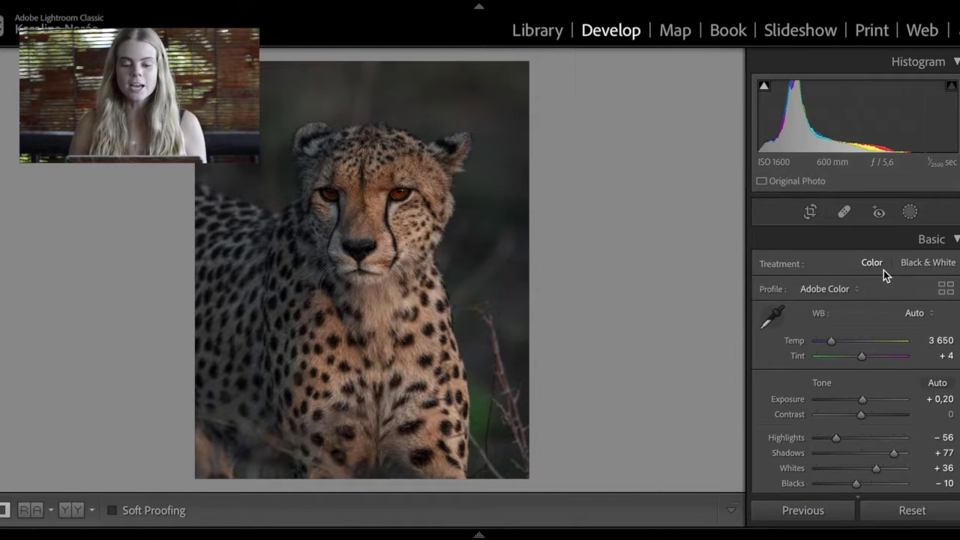
- Create a new linear gradient mask running diagonally from the cheetah's shoulder up to its chin, covering the back and lower body
left_click(909, 212)
left_click(653, 82)
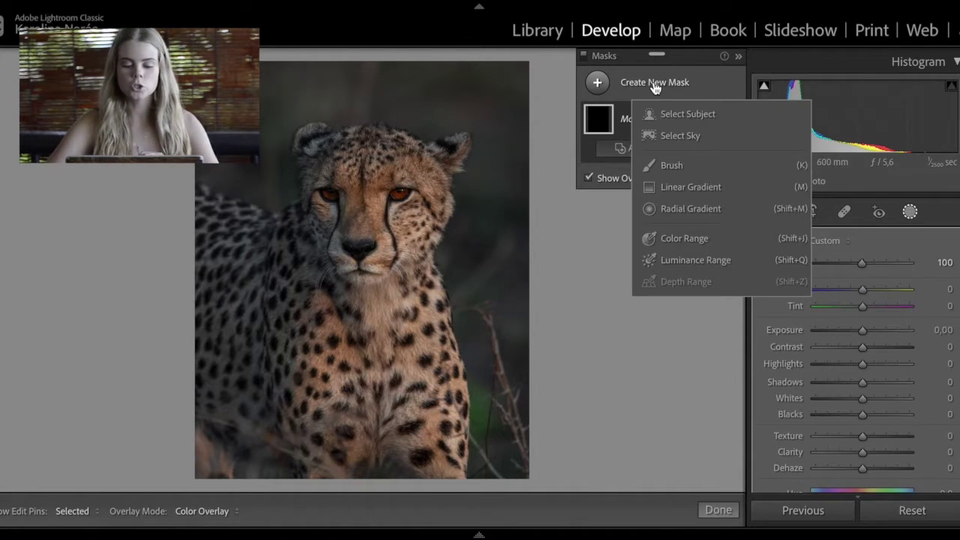
left_click(677, 189)
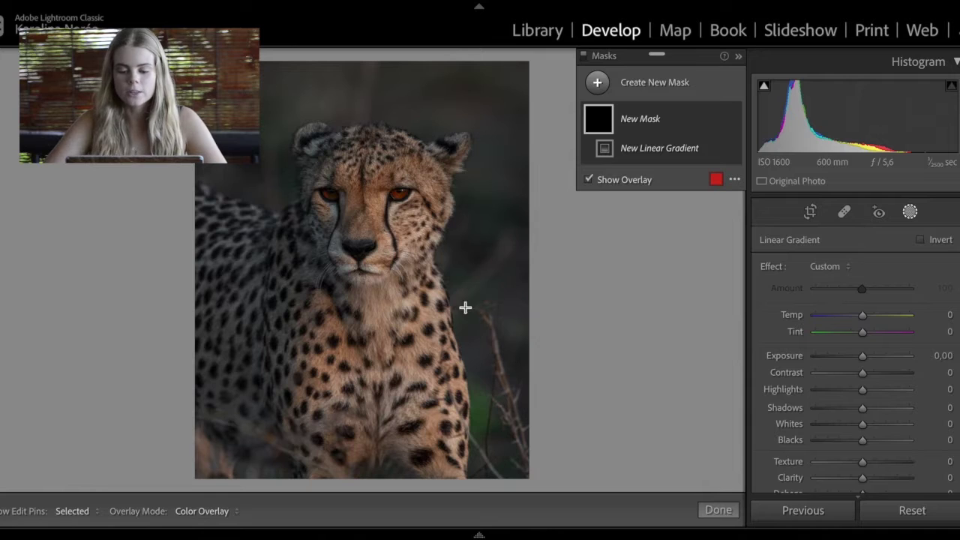
left_click_drag(306, 345, 373, 270)
- Widen the linear gradient's transition, tilt it more steeply and shift its centre slightly towards the cheetah's neck
left_click_drag(300, 355, 250, 413)
left_click_drag(305, 349, 311, 336)
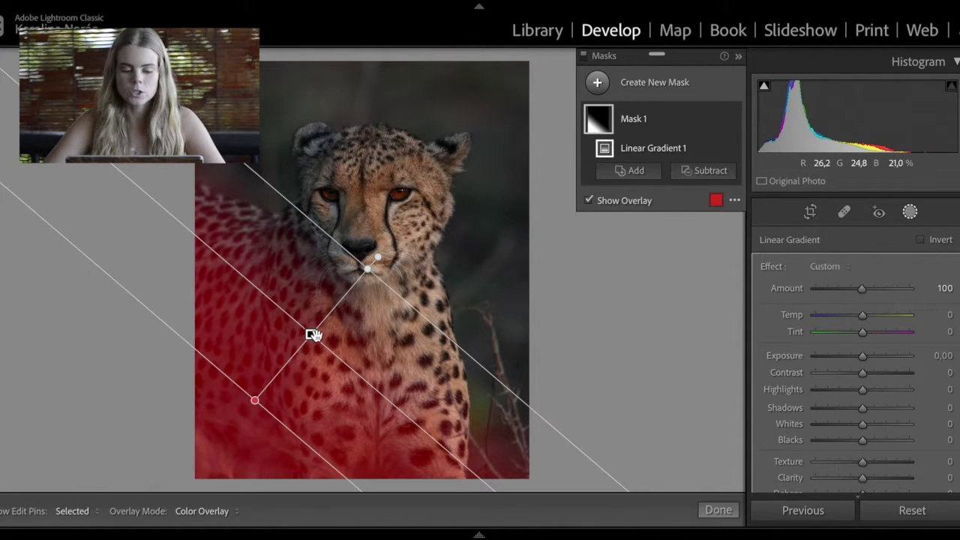
left_click_drag(253, 292, 267, 278)
left_click_drag(311, 336, 324, 320)
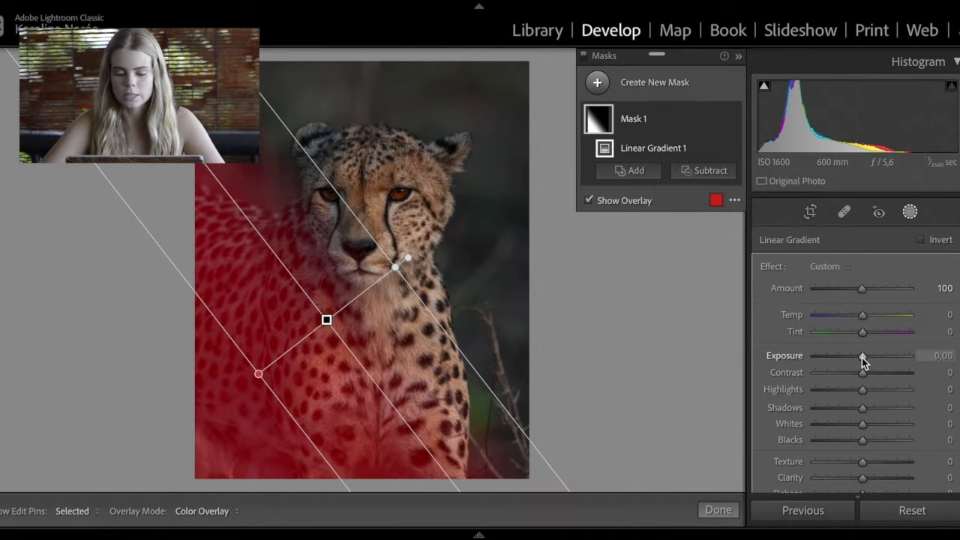
- Hide the overlay, set the linear gradient's exposure to -0,44, highlights to -86 and shadows to -27, and finish masking
key("o")
left_click_drag(861, 357, 856, 358)
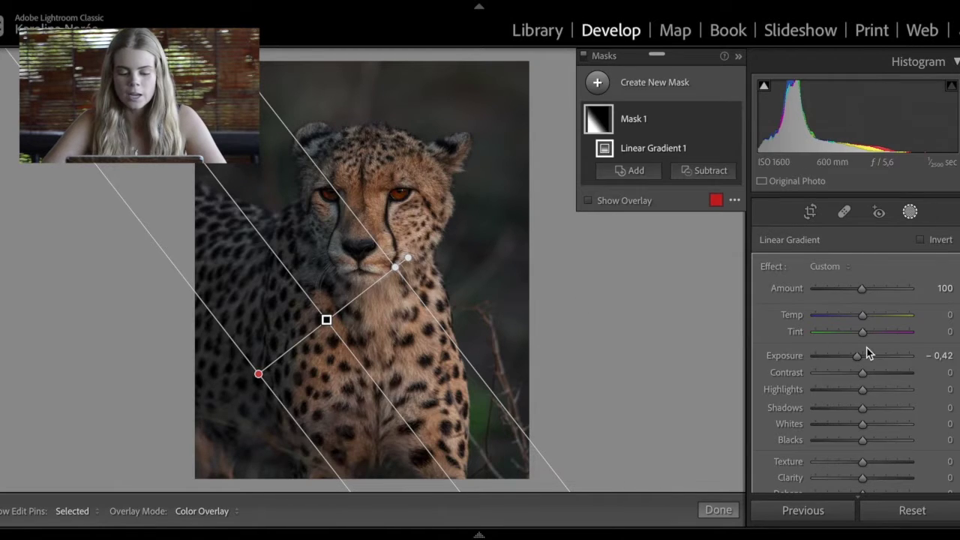
left_click_drag(857, 361, 855, 359)
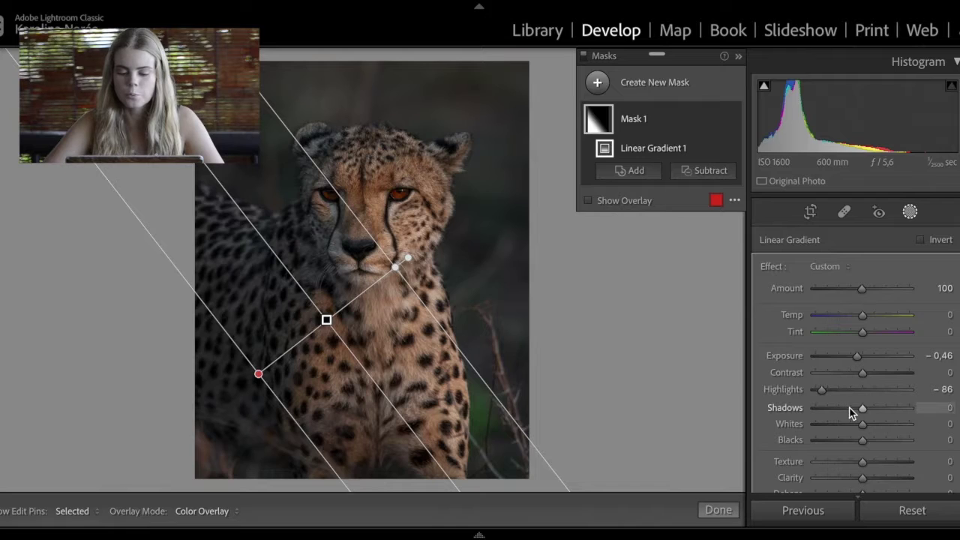
left_click_drag(859, 356, 826, 353)
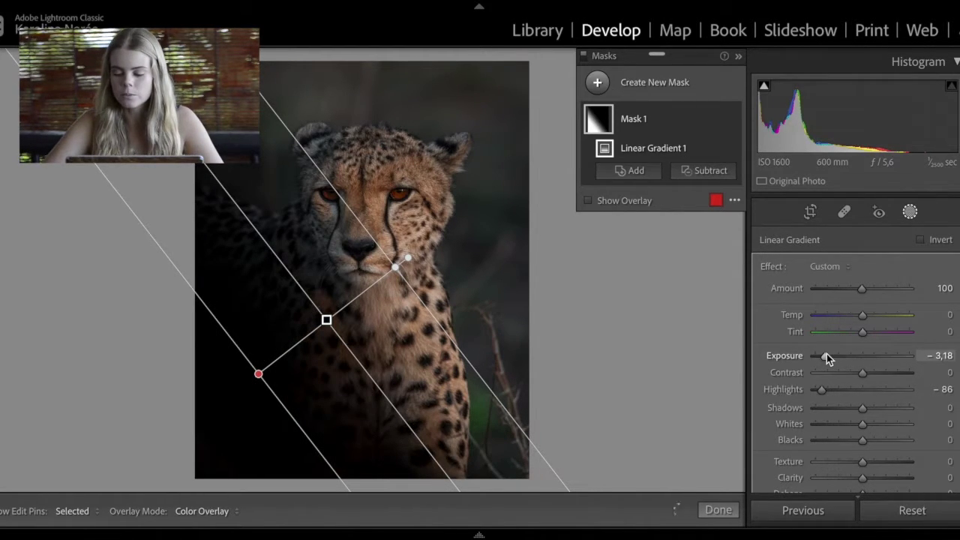
left_click(859, 356)
left_click_drag(857, 356, 856, 356)
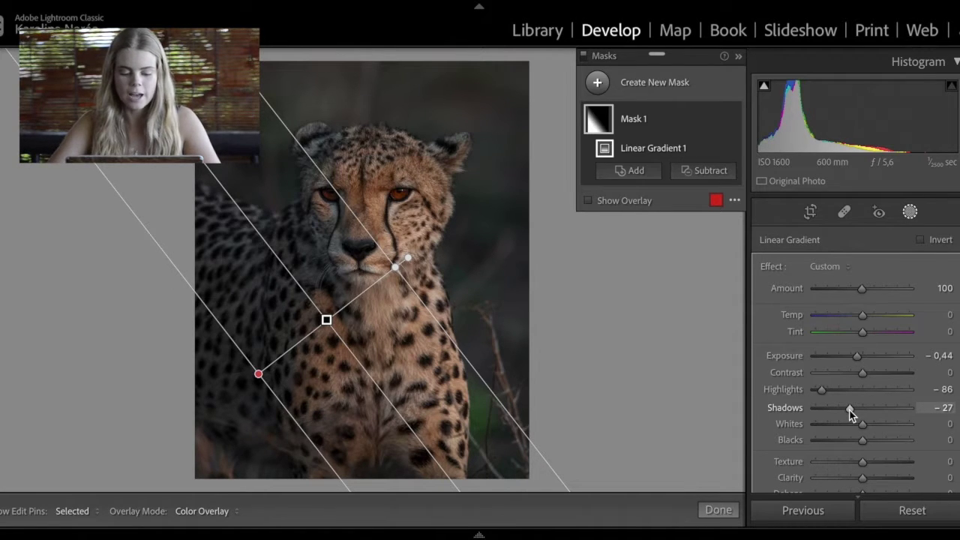
left_click(718, 510)
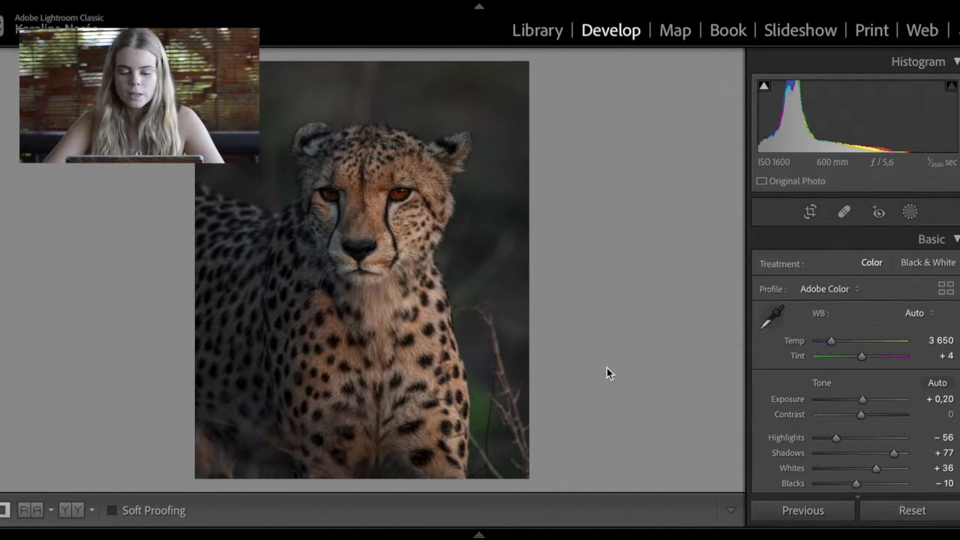
- Add a second linear gradient mask over the cheetah's brighter side, widening its transition past the cheek and tilting it slightly steeper
left_click(906, 210)
left_click(658, 90)
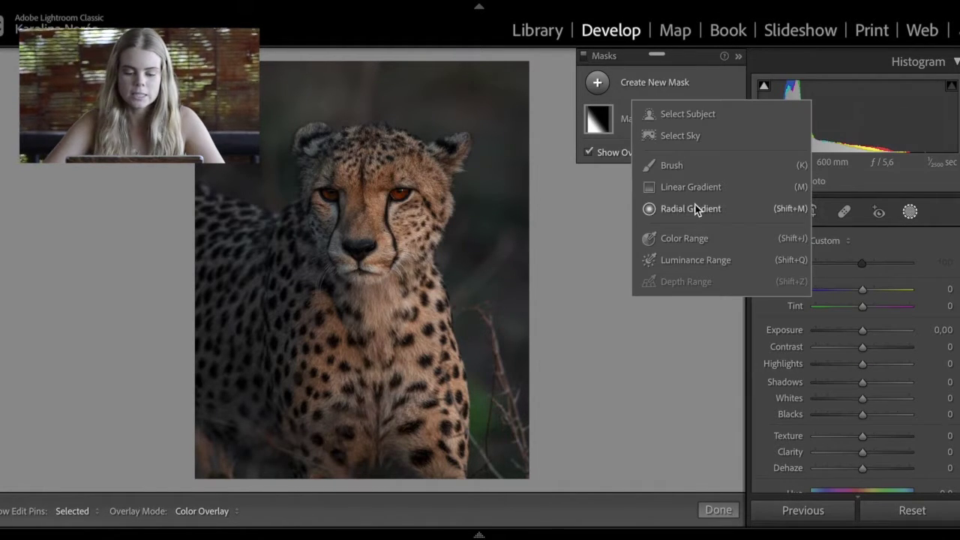
left_click(690, 186)
left_click_drag(424, 191, 302, 234)
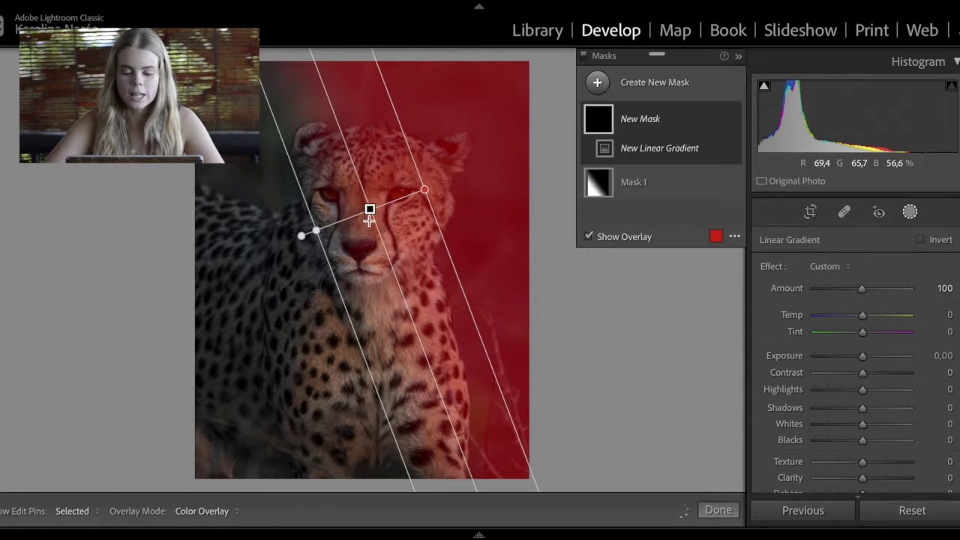
left_click_drag(424, 190, 445, 181)
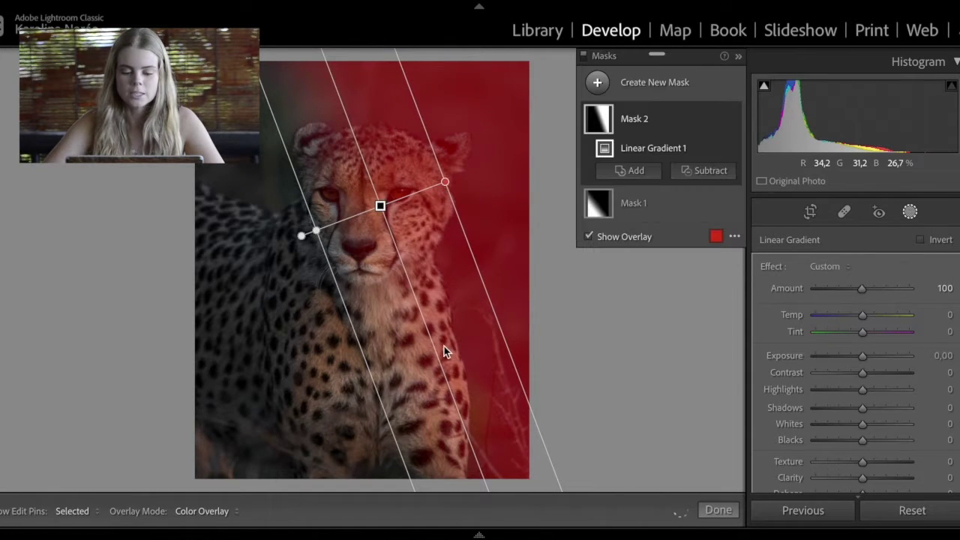
left_click_drag(433, 344, 422, 344)
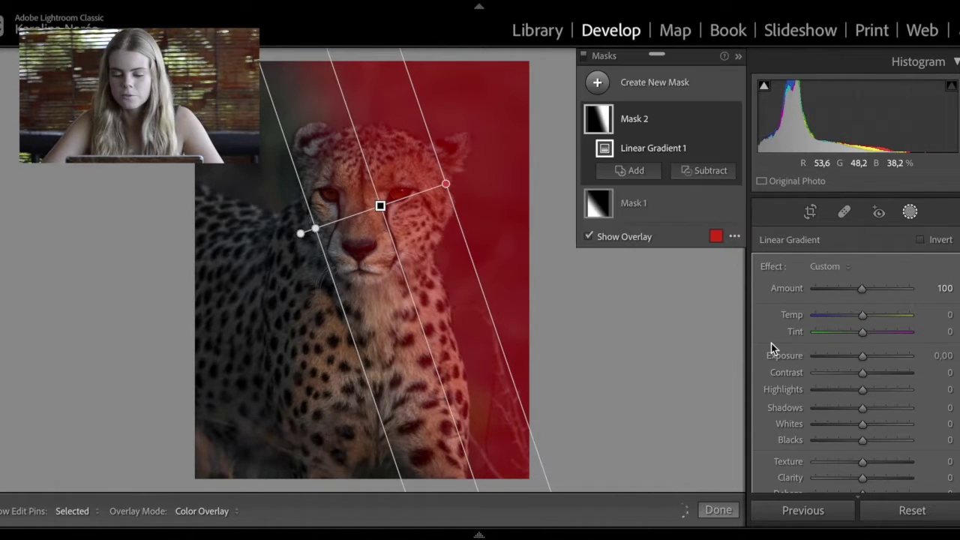
- Set the second linear gradient's exposure to 0,09 and shadows to 12 without the overlay, and compare the photo with masks off and on
key("o")
left_click_drag(863, 358, 864, 359)
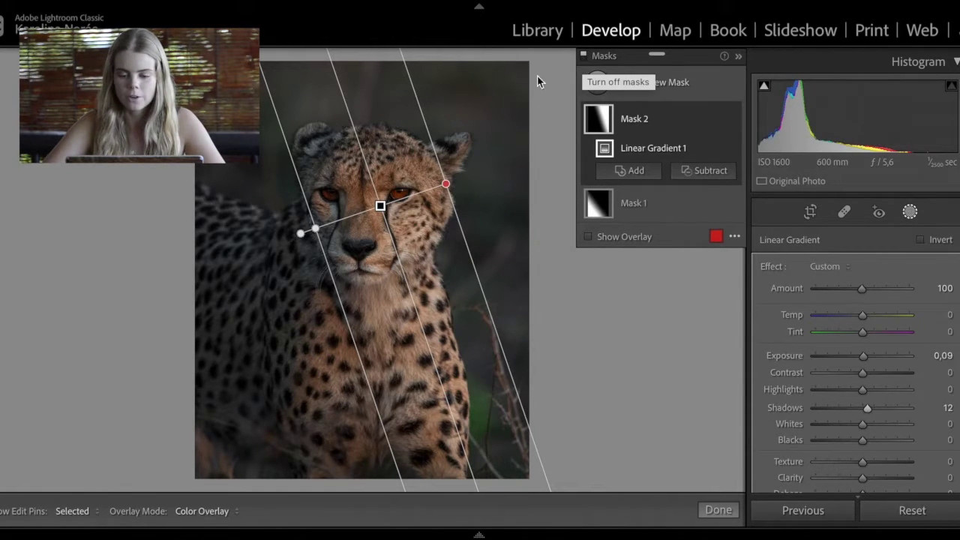
left_click(584, 60)
left_click(584, 57)
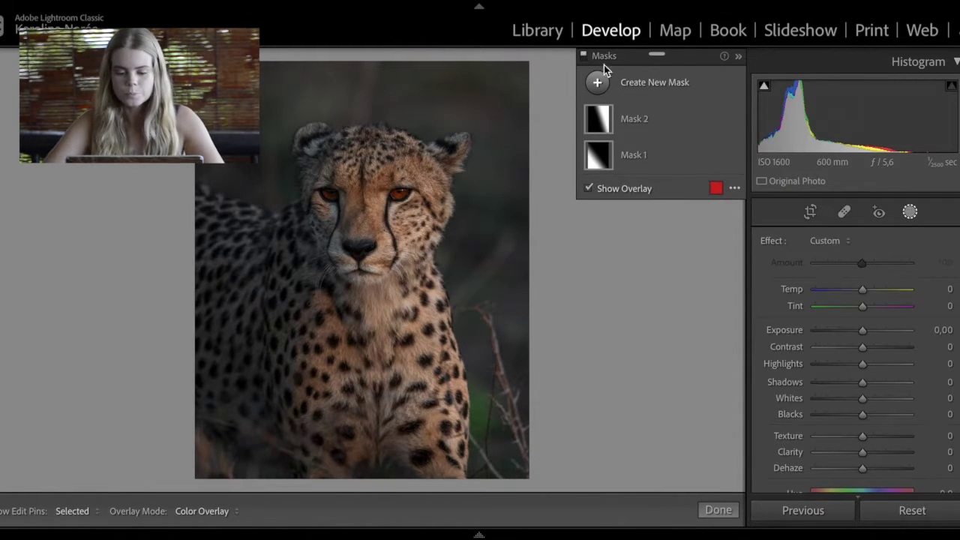
- Add a tall radial gradient mask over the brighter side of the cheetah's face and neck, with exposure 0,12 and shadows 7
left_click(634, 89)
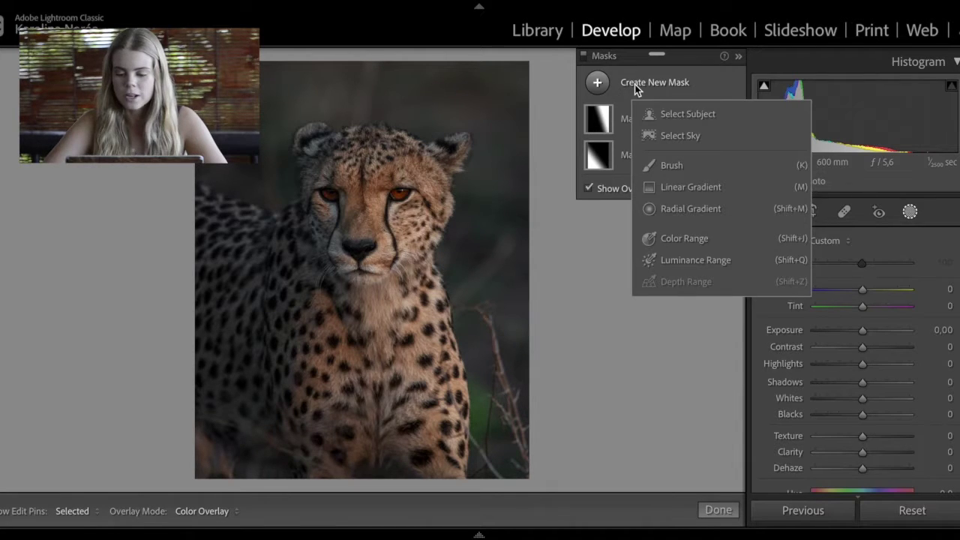
left_click(681, 209)
mouse_move(403, 239)
left_mouse_down()
mouse_move(441, 352)
mouse_move(455, 367)
left_mouse_up()
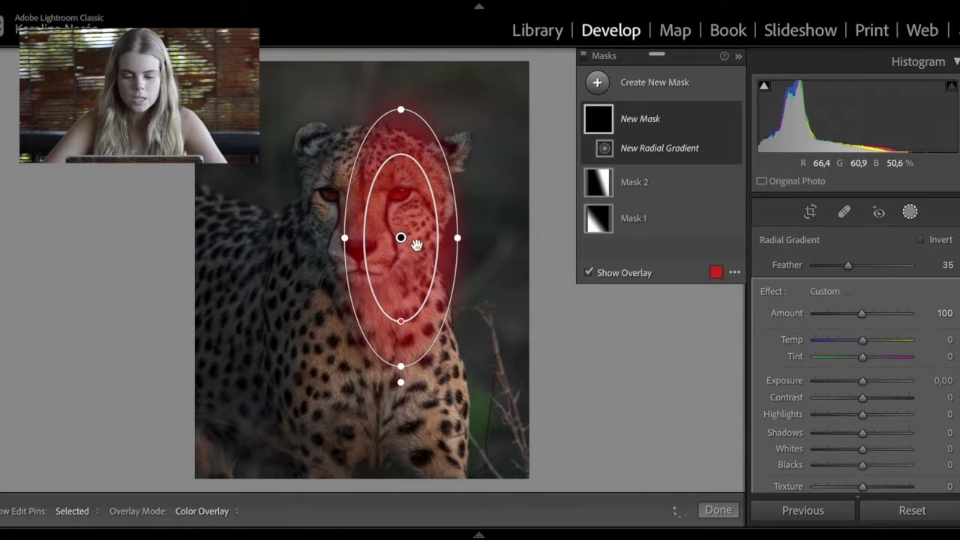
left_click_drag(400, 239, 400, 252)
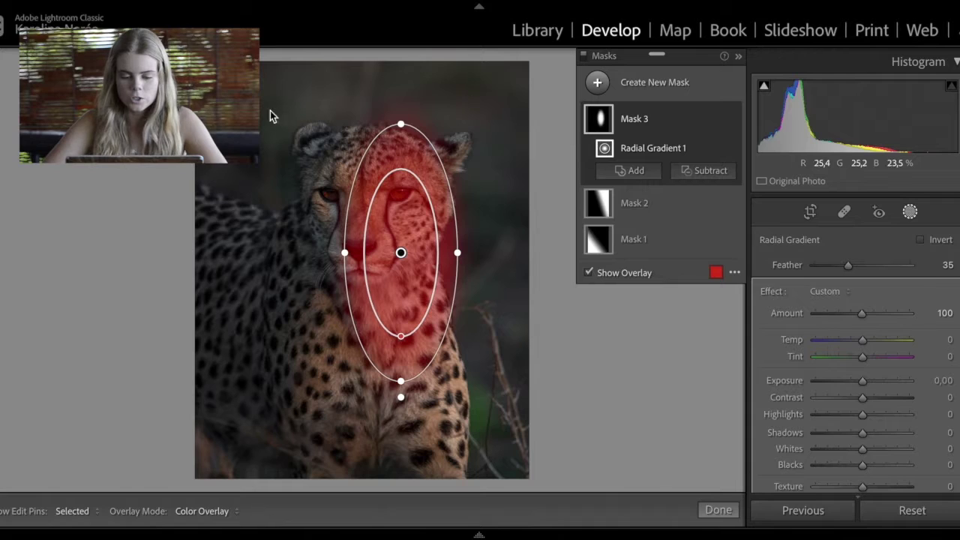
left_click_drag(400, 253, 403, 255)
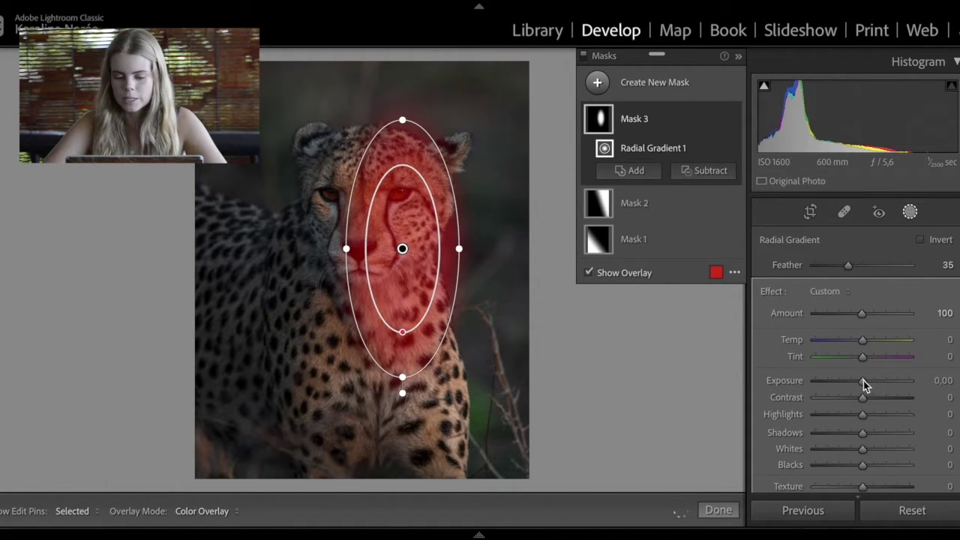
left_click_drag(863, 381, 866, 381)
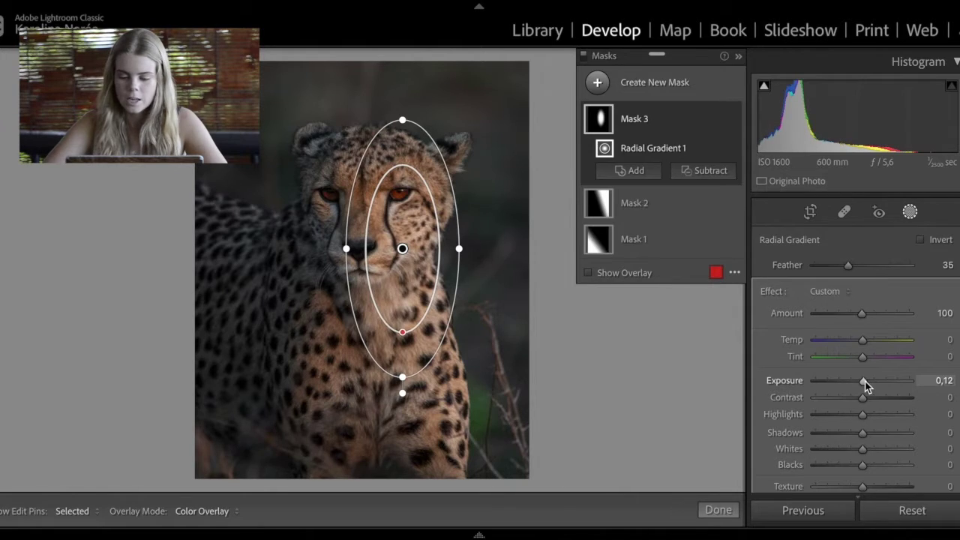
left_click_drag(862, 433, 865, 434)
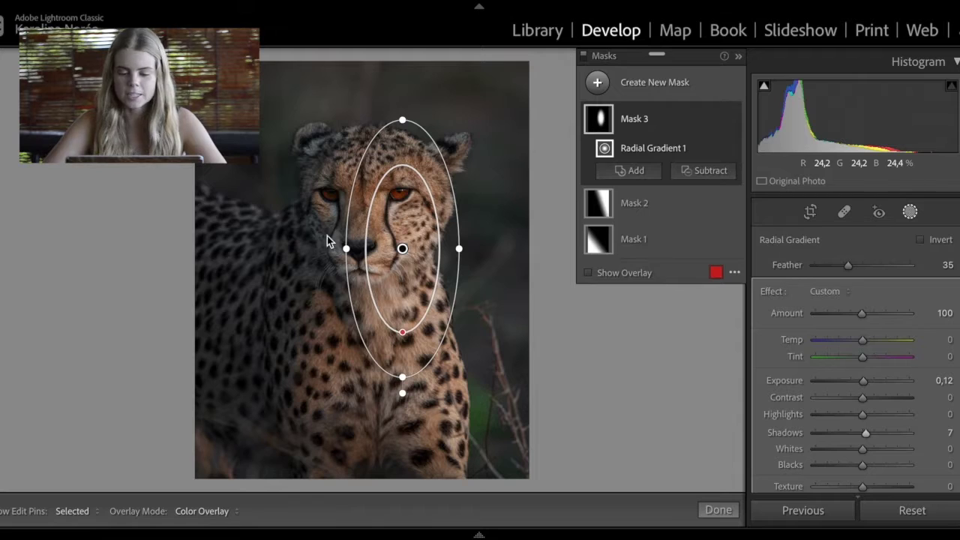
- Add a large radial gradient mask centred on the cheetah's mouth, covering its head and chest, and invert it
left_click(653, 81)
left_click(683, 209)
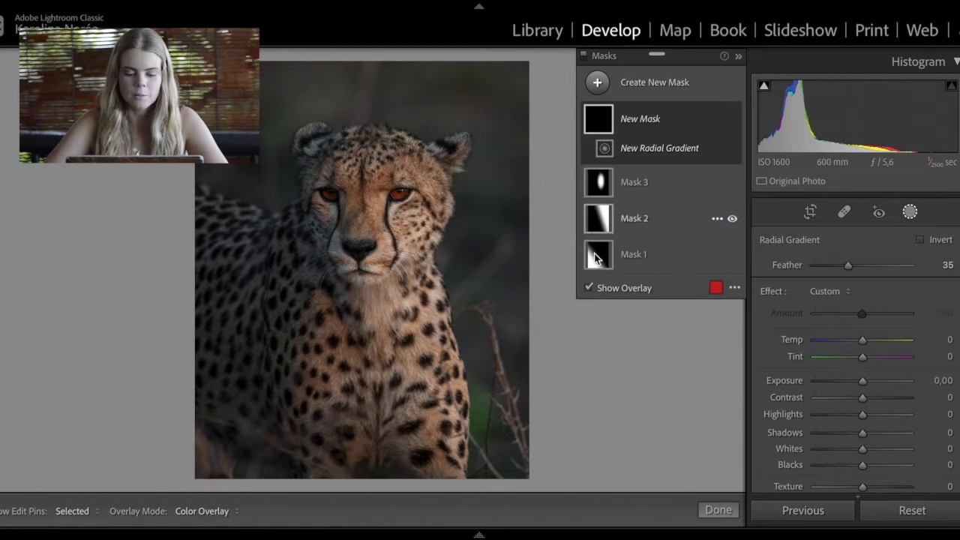
left_click_drag(360, 263, 507, 453)
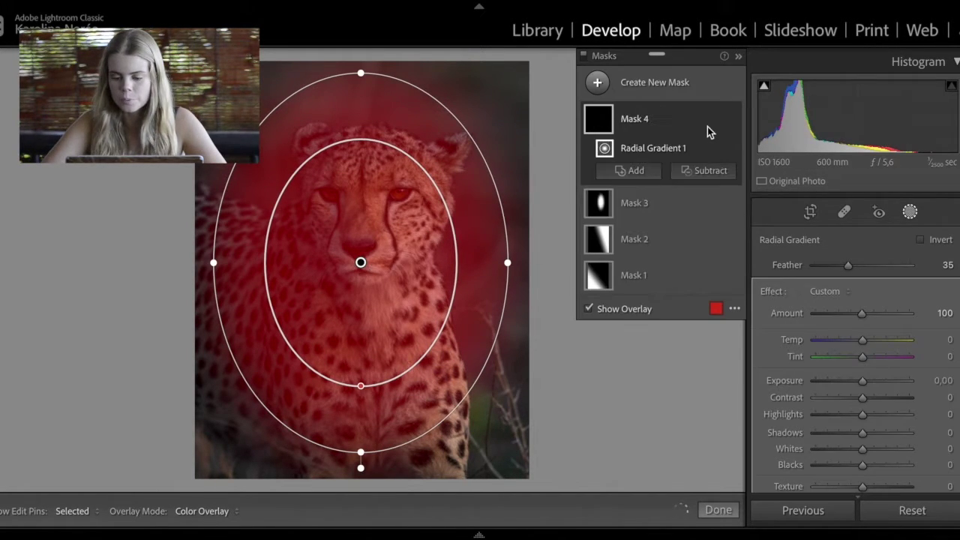
left_click(717, 149)
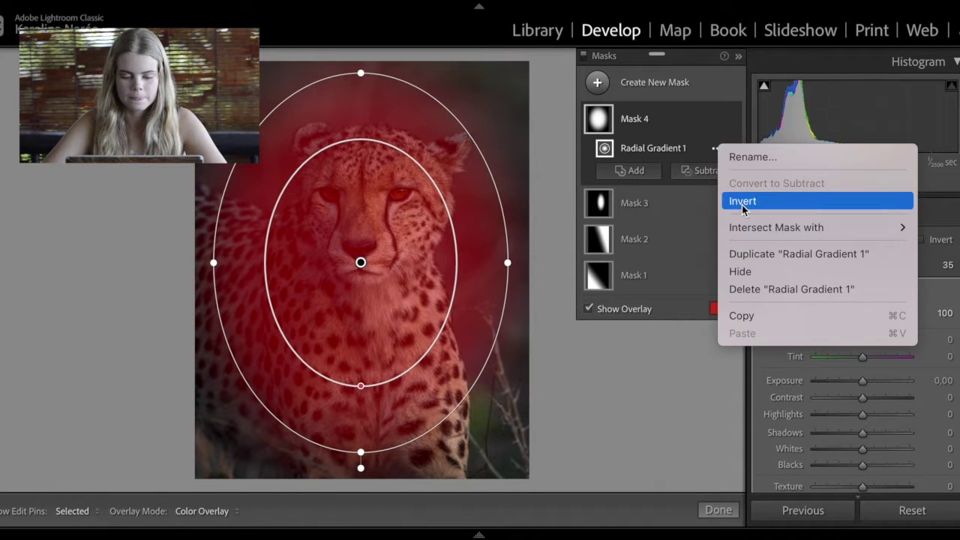
left_click(719, 203)
- Move the inverted radial gradient slightly down and enlarge it in height and width beyond the photo's edges
left_click_drag(360, 265, 364, 272)
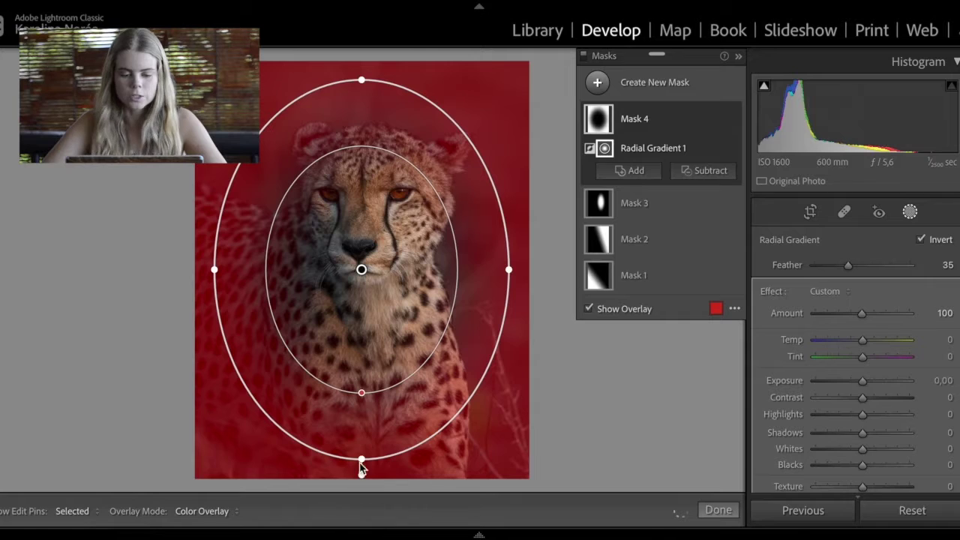
left_click_drag(361, 474, 364, 497)
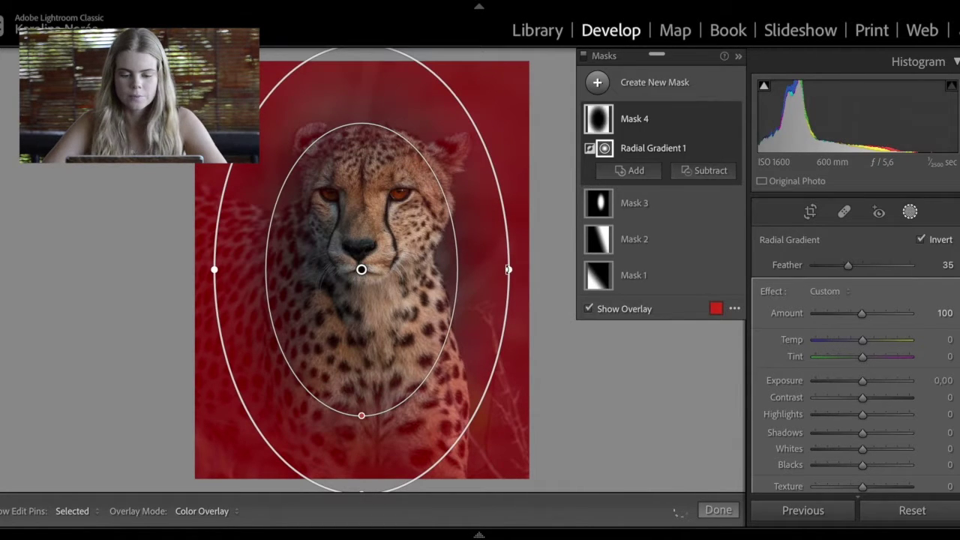
left_click_drag(509, 269, 551, 268)
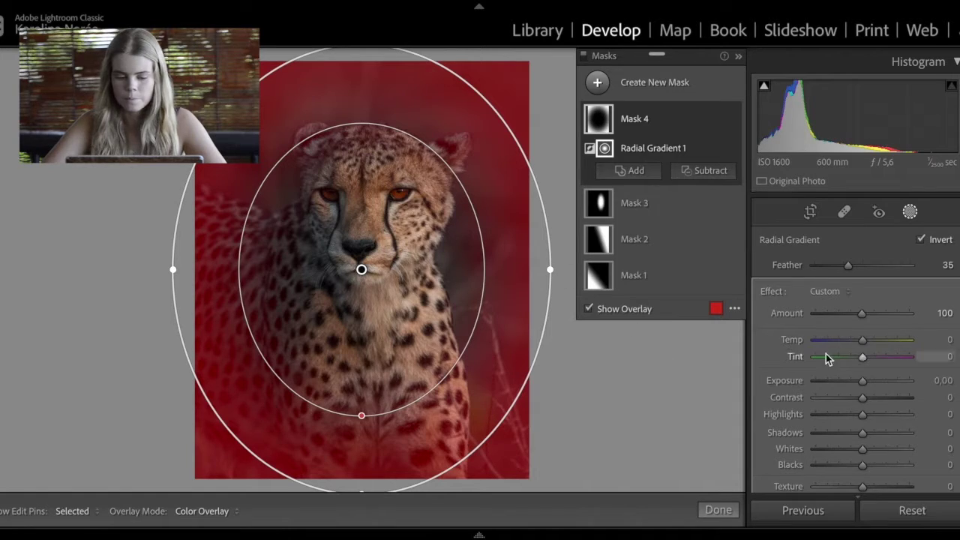
- Set the inverted radial gradient's exposure to -0,64 and highlights to -34, and move its centre up beside the cheetah's nose
left_click_drag(862, 381, 855, 382)
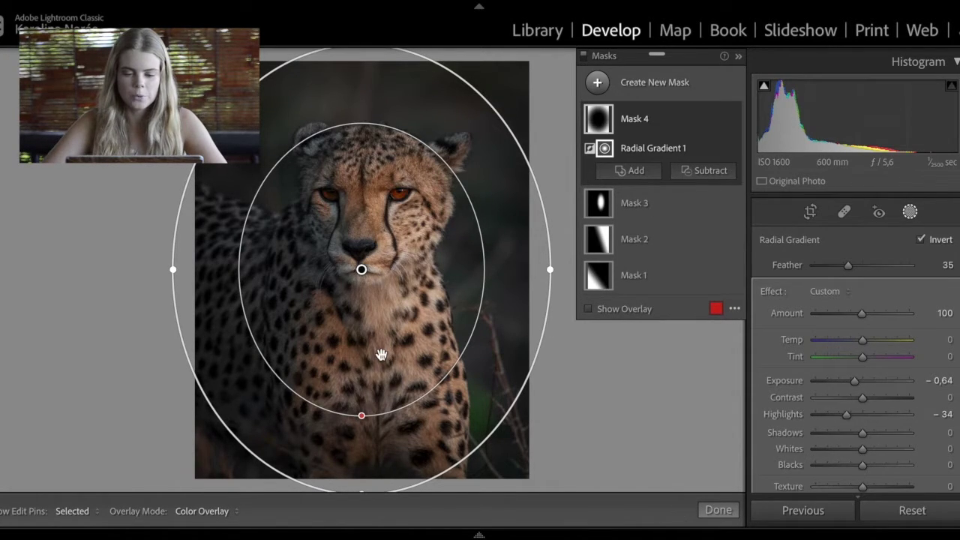
left_click_drag(361, 271, 373, 257)
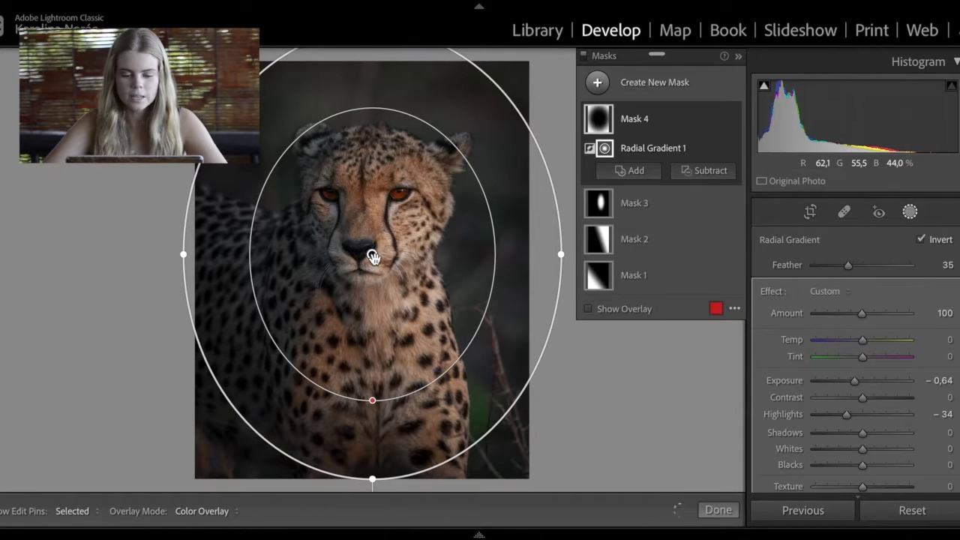
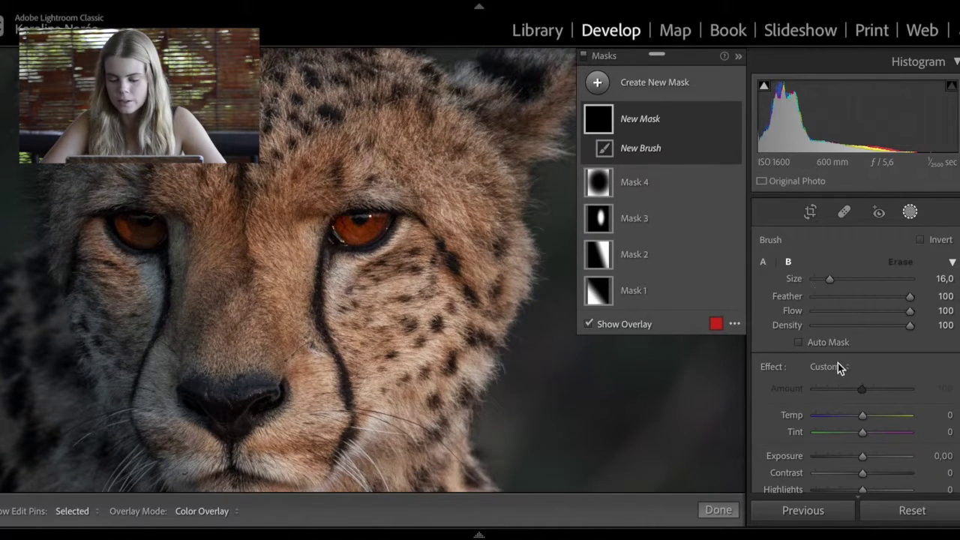
- Apply the Iris Enhance effect preset to the new brush mask
left_click(836, 365)
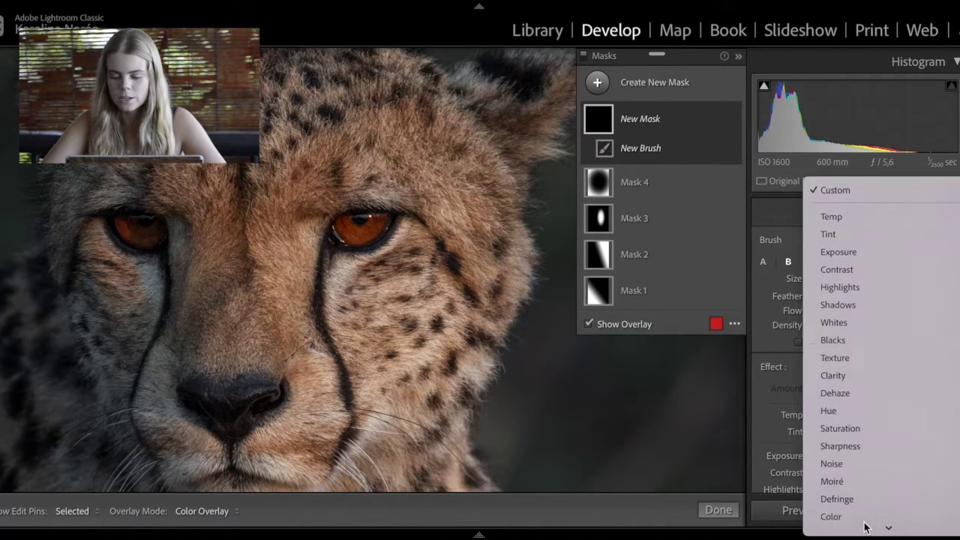
left_click(782, 375)
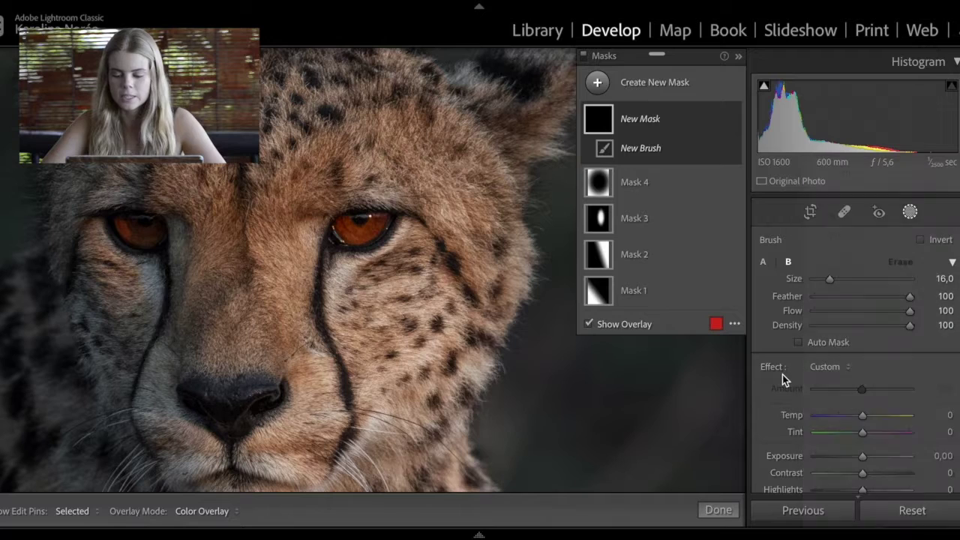
left_click(827, 367)
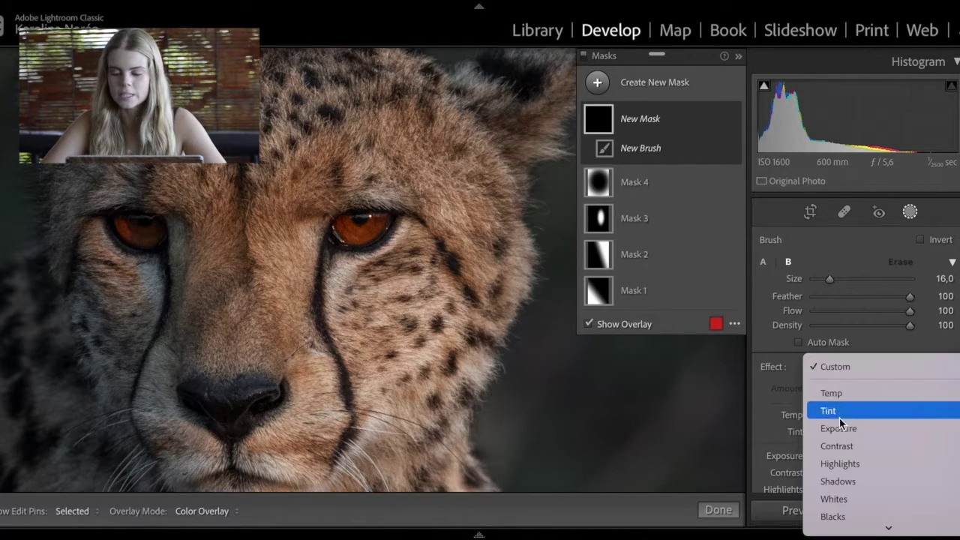
scroll(839, 417, "down", 5)
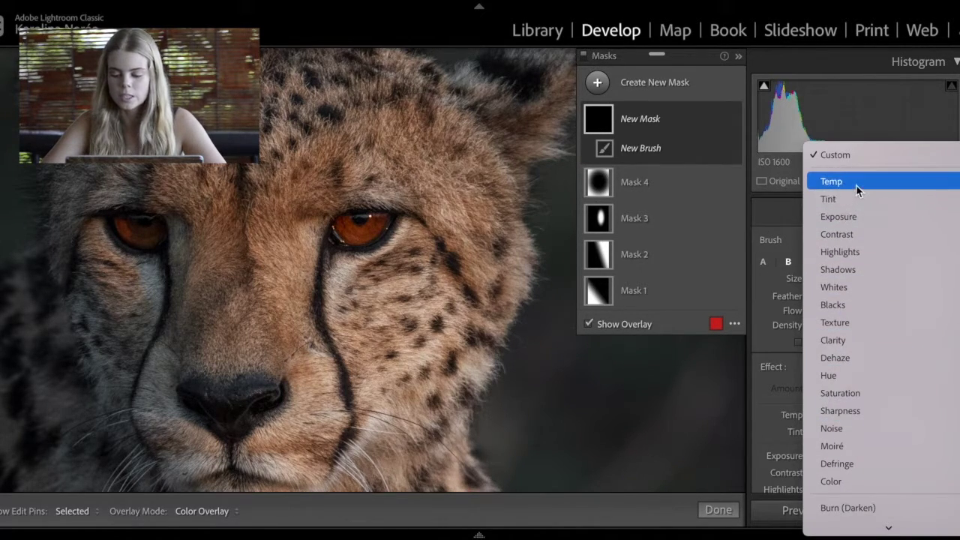
scroll(862, 461, "down", 3)
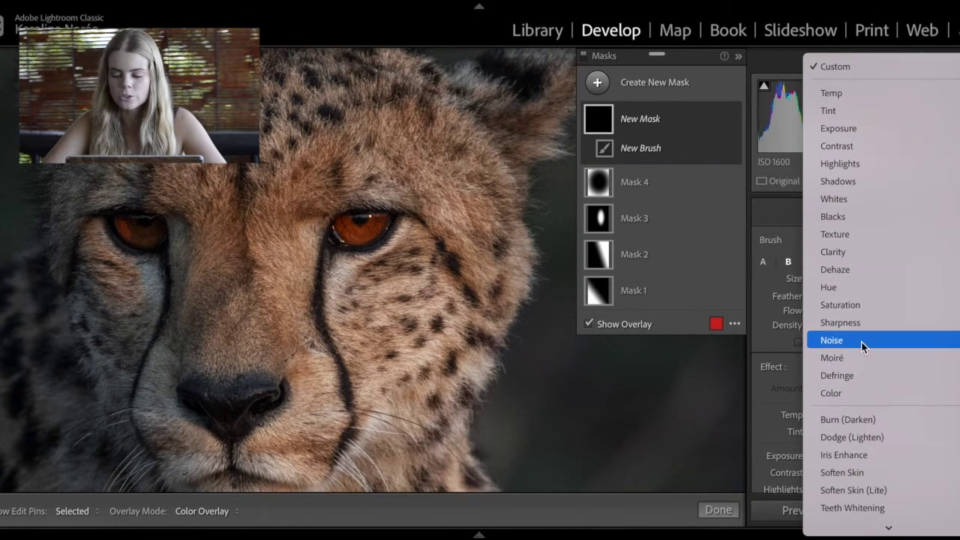
scroll(860, 341, "down", 1)
scroll(873, 421, "down", 1)
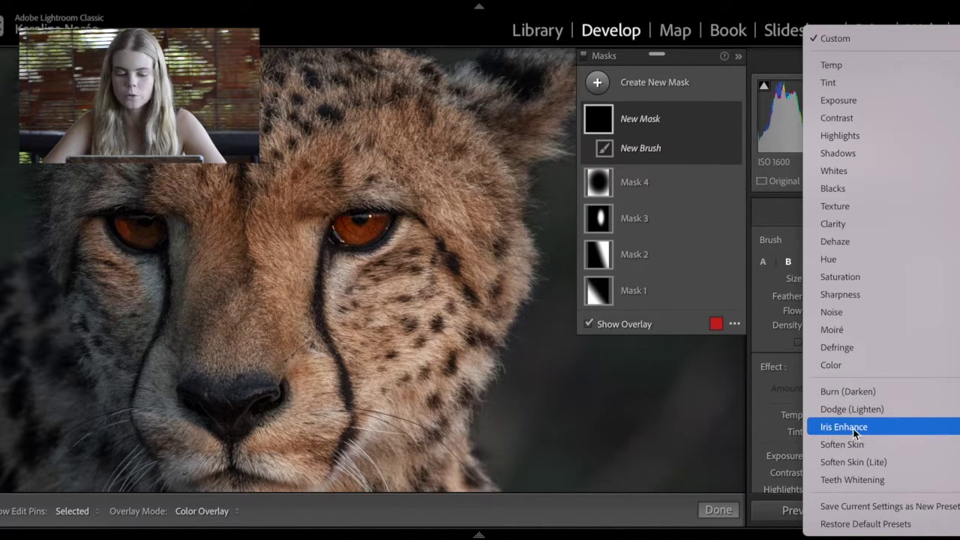
left_click(857, 428)
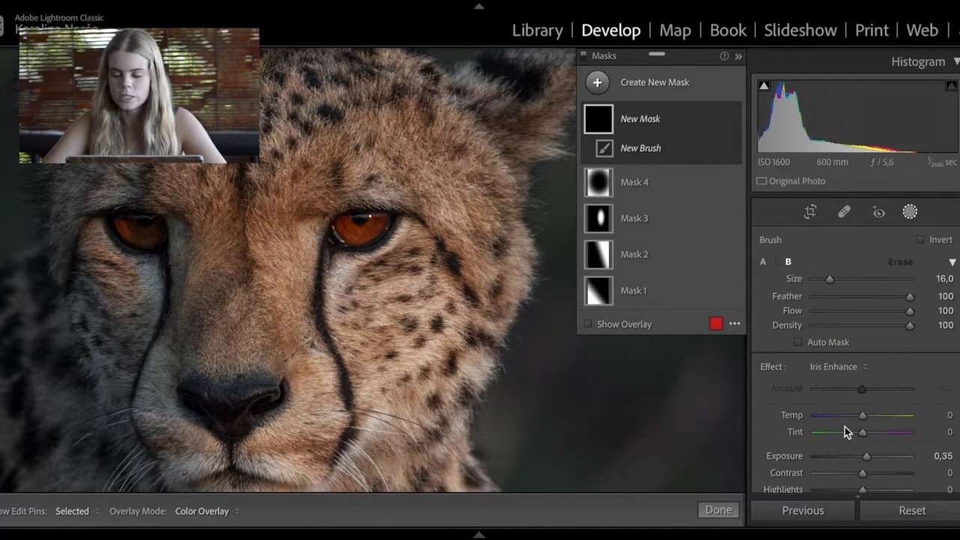
- Paint the Iris Enhance brush over the irises of both of the cheetah's eyes
scroll(788, 426, "down", 6)
scroll(788, 426, "down", 1)
scroll(788, 426, "up", 2)
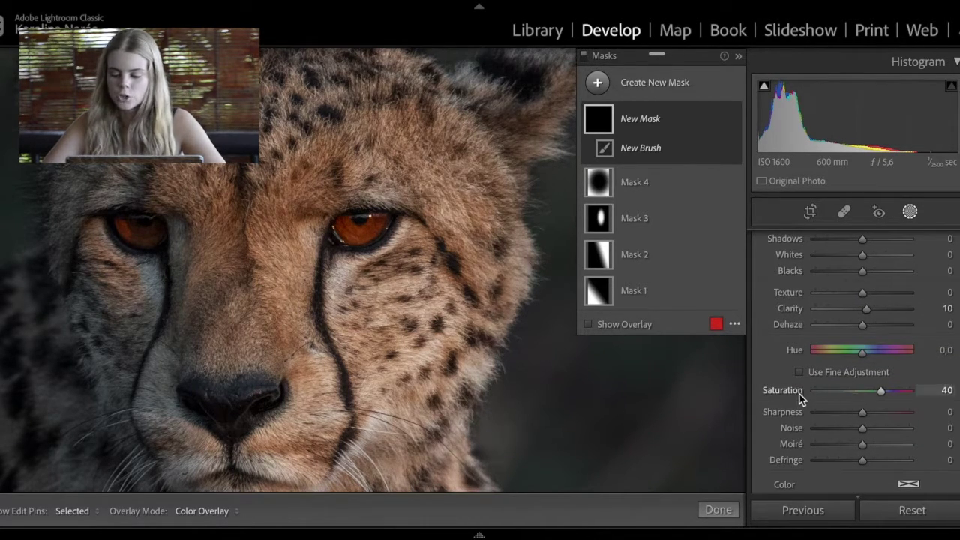
scroll(902, 397, "up", 2)
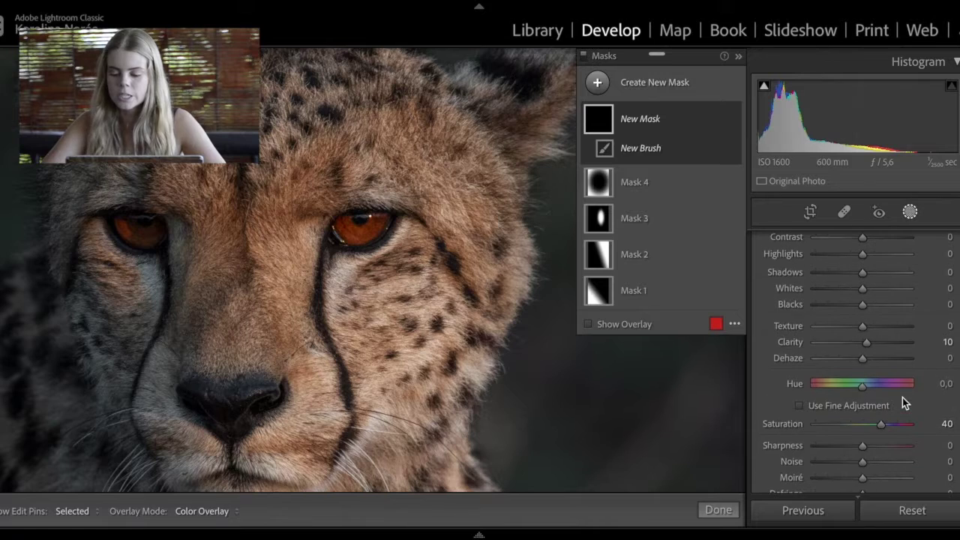
scroll(873, 345, "up", 3)
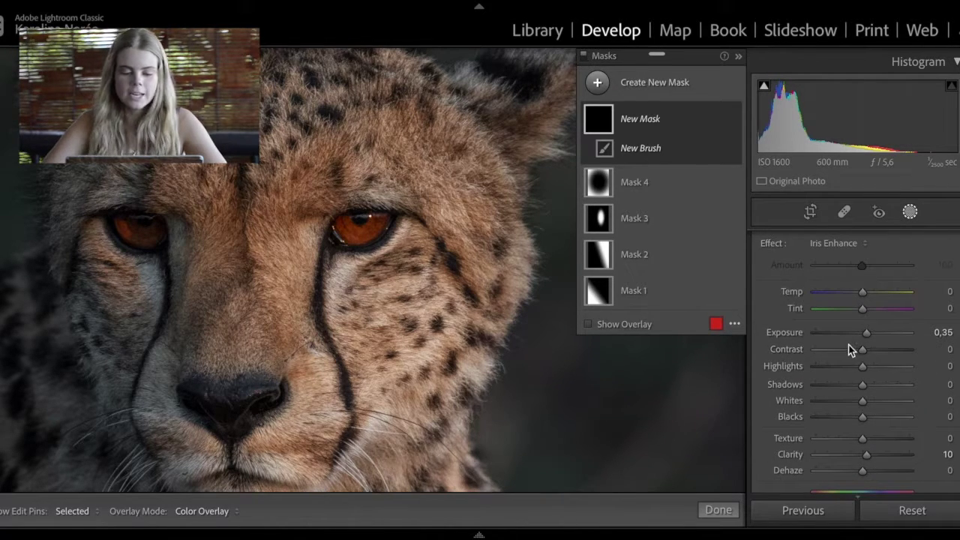
scroll(793, 368, "up", 1)
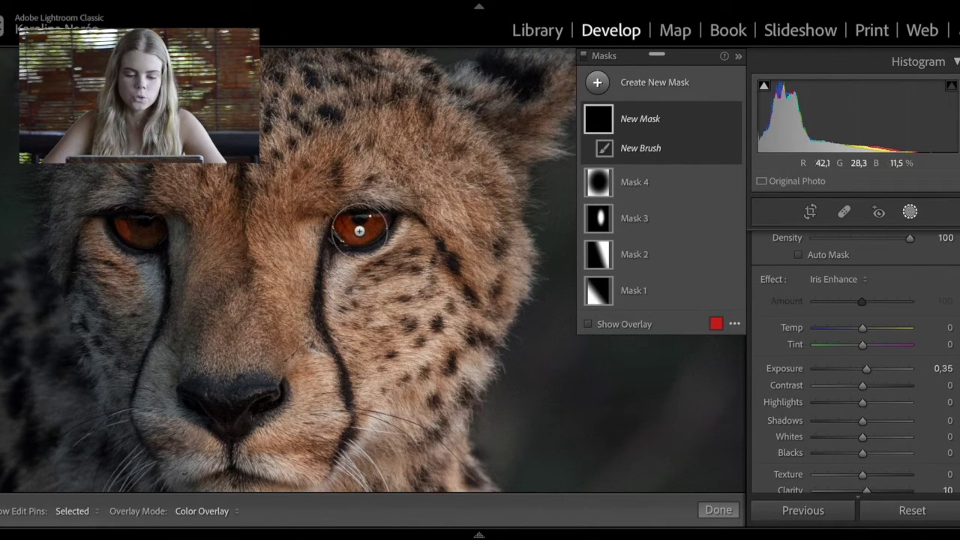
key("h")
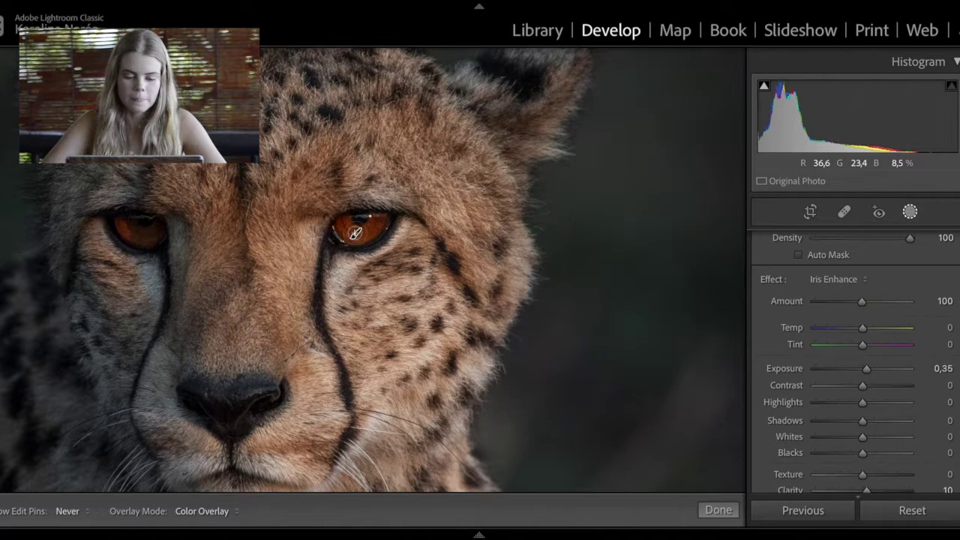
mouse_move(348, 233)
left_mouse_down()
mouse_move(375, 223)
mouse_move(359, 228)
left_mouse_up()
key("h")
mouse_move(124, 234)
left_mouse_down()
mouse_move(151, 232)
mouse_move(138, 240)
mouse_move(121, 223)
mouse_move(138, 239)
mouse_move(155, 230)
mouse_move(149, 240)
mouse_move(124, 234)
left_mouse_up()
key("h")
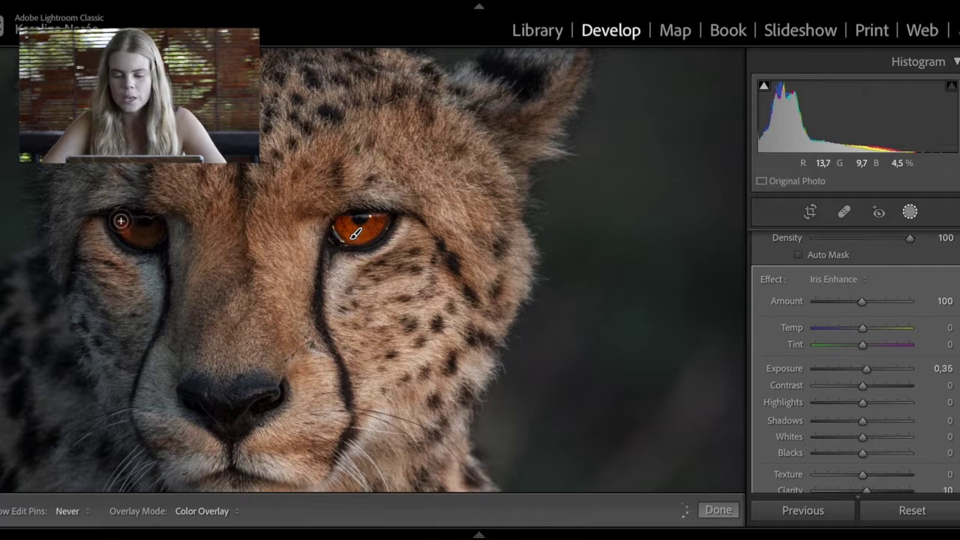
key("h")
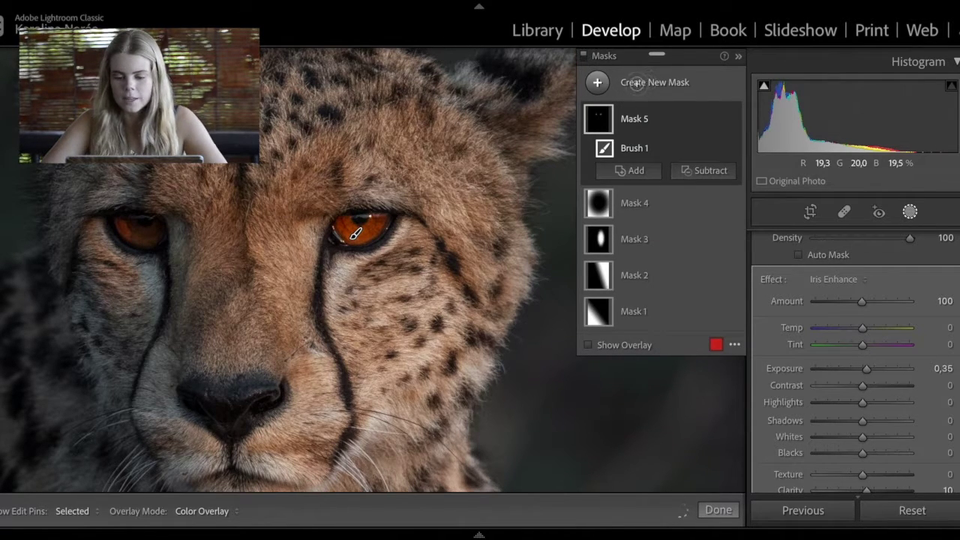
- Add a brush mask with highlights 29 and whites 27 and paint it over the bright reflections in the cheetah's iris
left_click(638, 85)
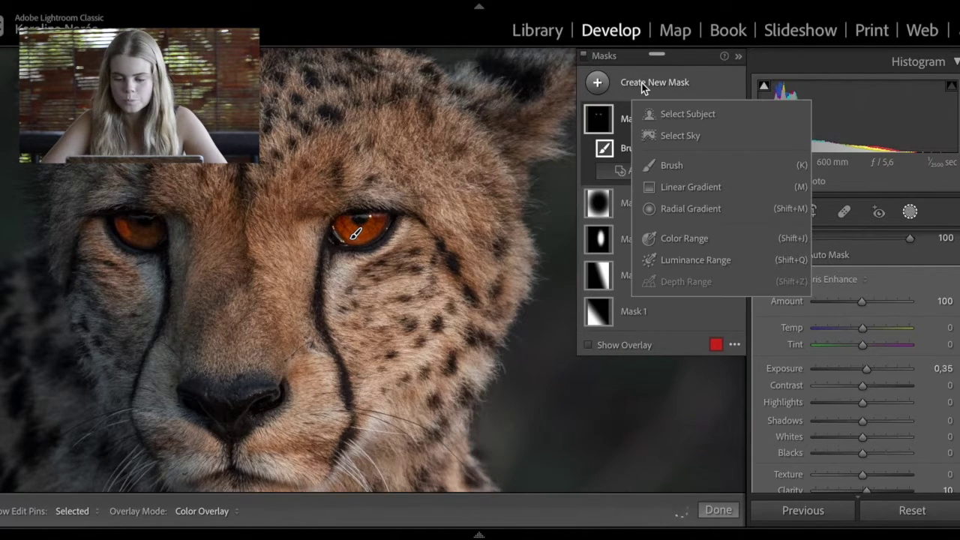
left_click(666, 165)
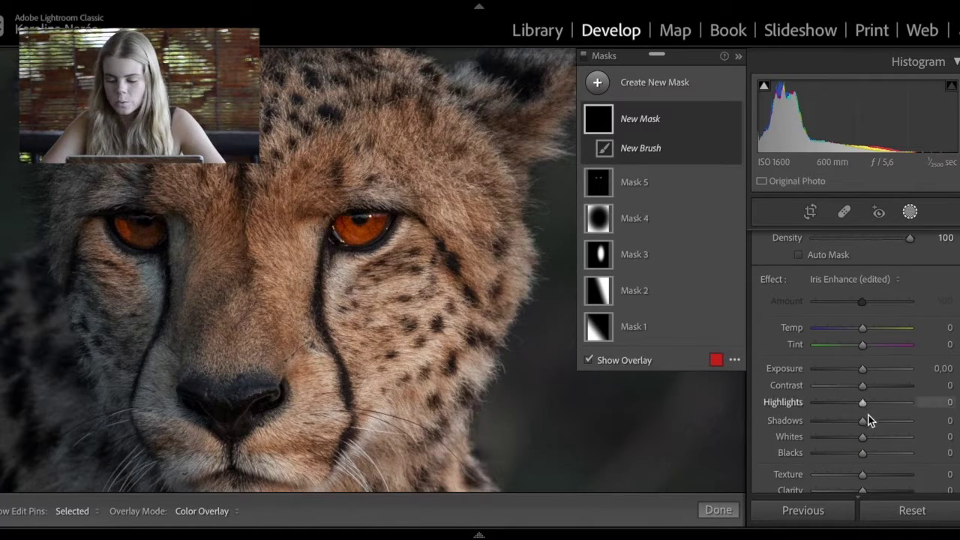
left_click_drag(874, 403, 875, 401)
left_click_drag(878, 442, 874, 440)
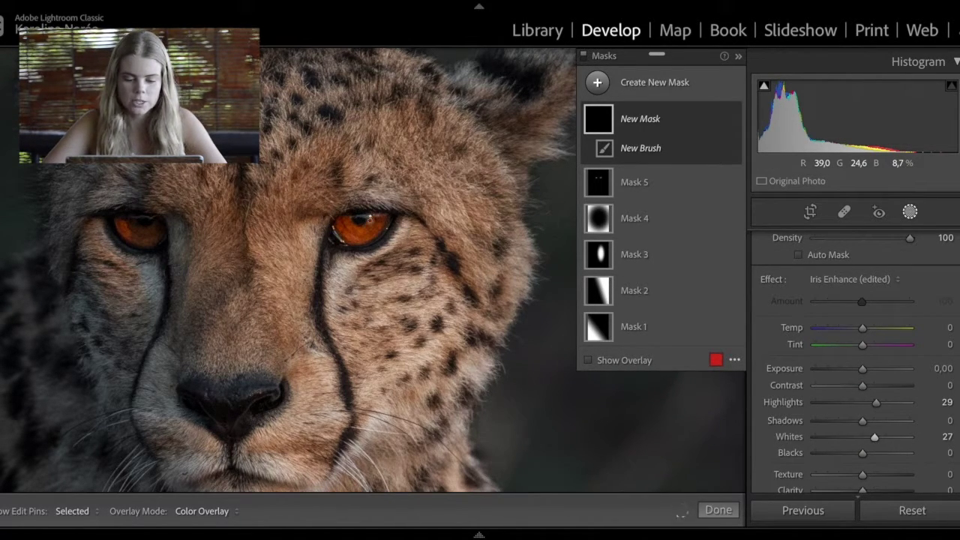
key("h")
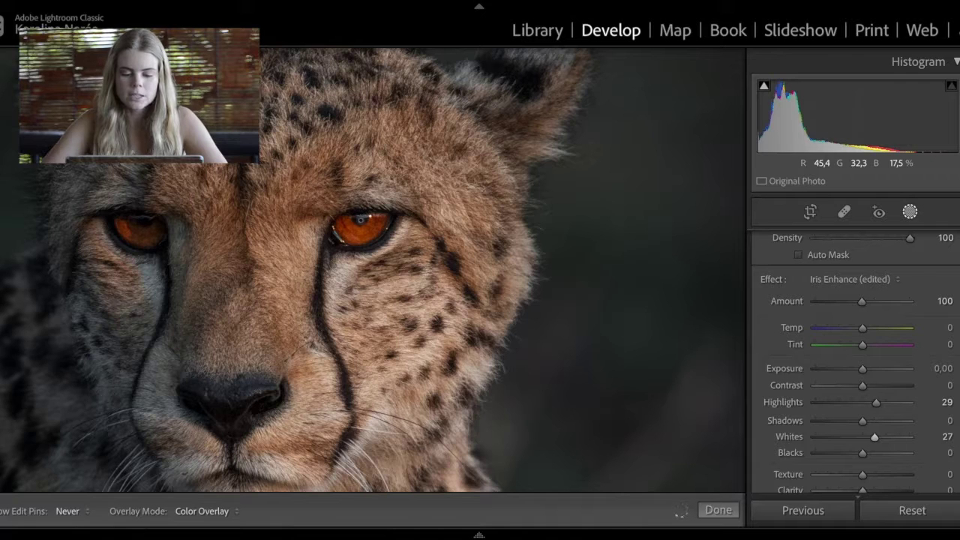
key("h")
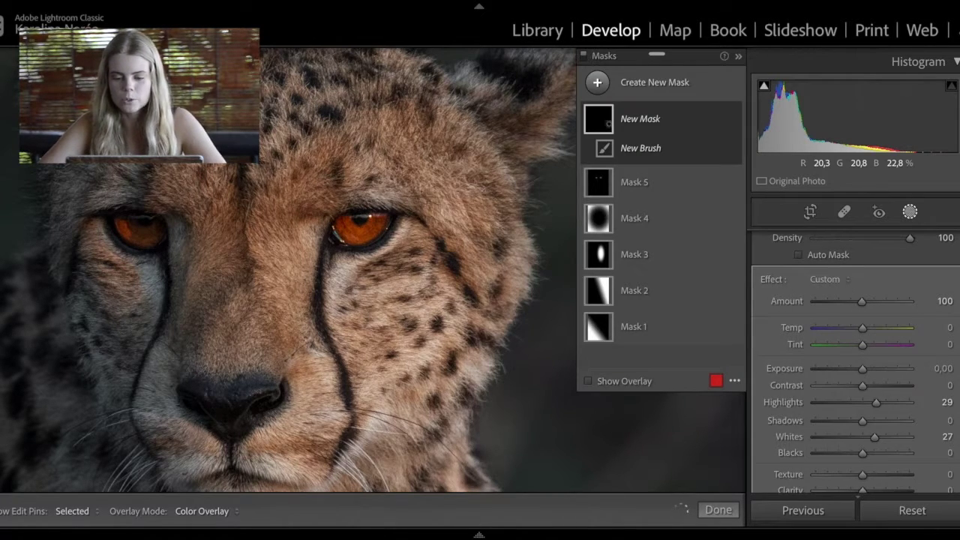
- Create another brush mask with shadows -33, blacks -16 and a brush flow of 43
left_click(639, 89)
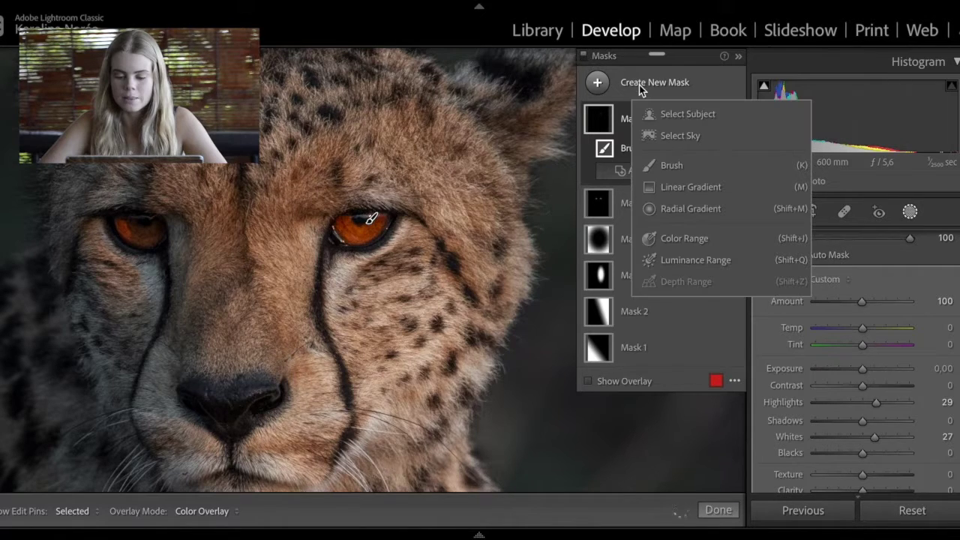
left_click(668, 167)
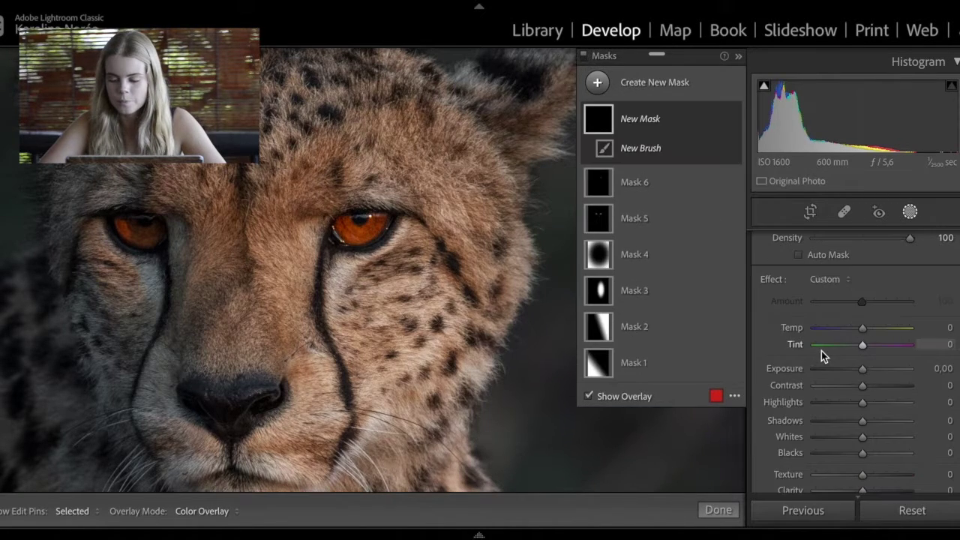
scroll(835, 398, "down", 3)
left_click(846, 366)
left_click(854, 398)
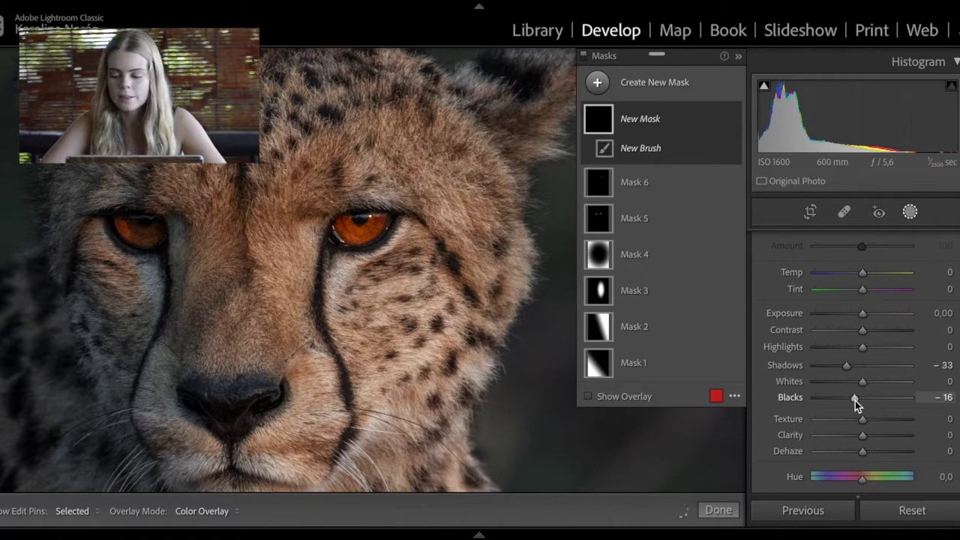
scroll(831, 347, "up", 5)
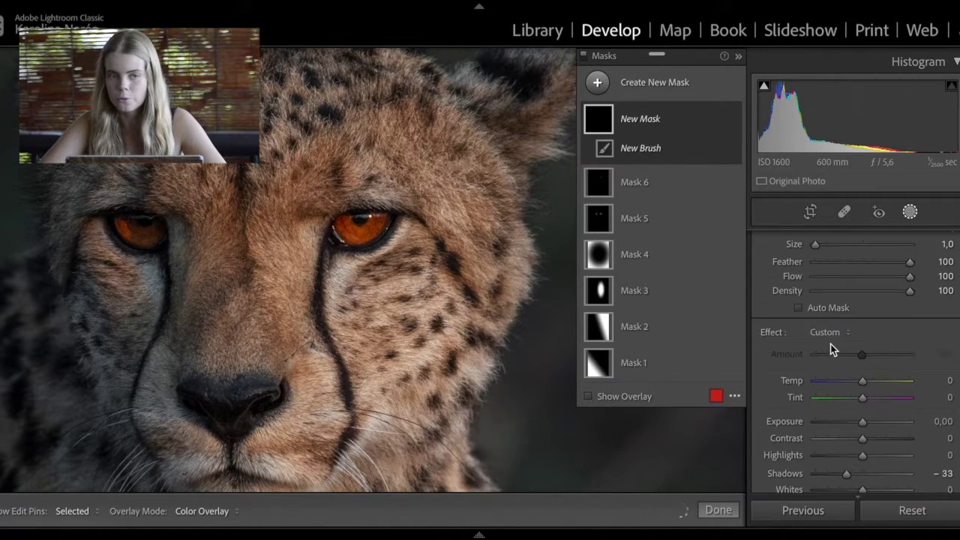
left_click(855, 277)
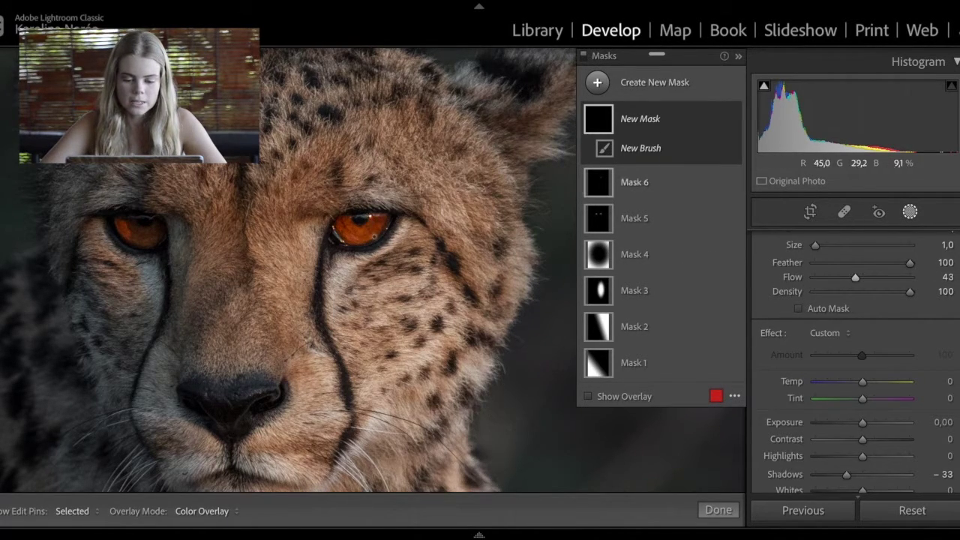
- Paint the darkening brush at size 2,0 along the dark rim around the eye on the brighter side of the face
scroll(385, 222, "up", 1)
left_click_drag(385, 222, 382, 231)
key("h")
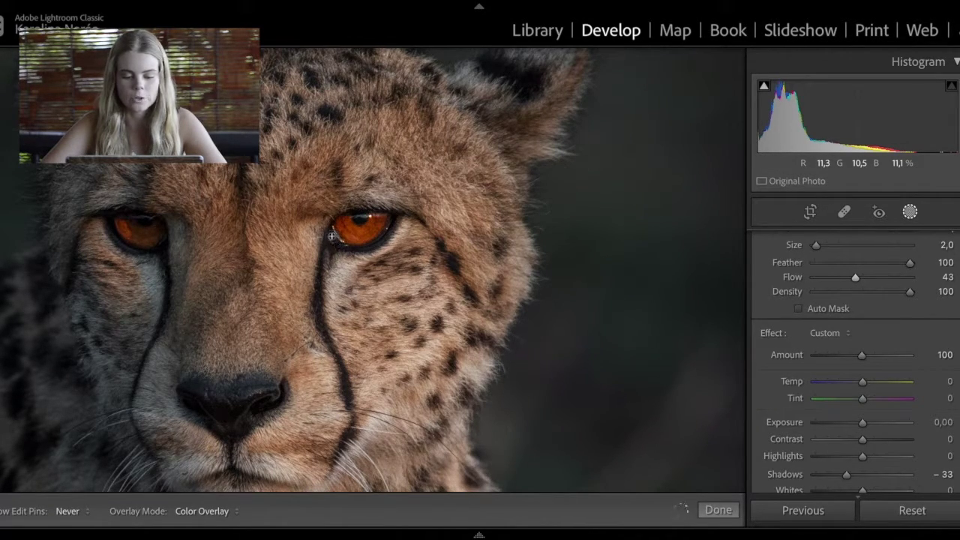
key("h")
left_click_drag(392, 212, 348, 215)
key("h")
key("h")
mouse_move(394, 216)
left_mouse_down()
mouse_move(358, 250)
mouse_move(337, 249)
mouse_move(345, 247)
left_mouse_up()
key("h")
key("h")
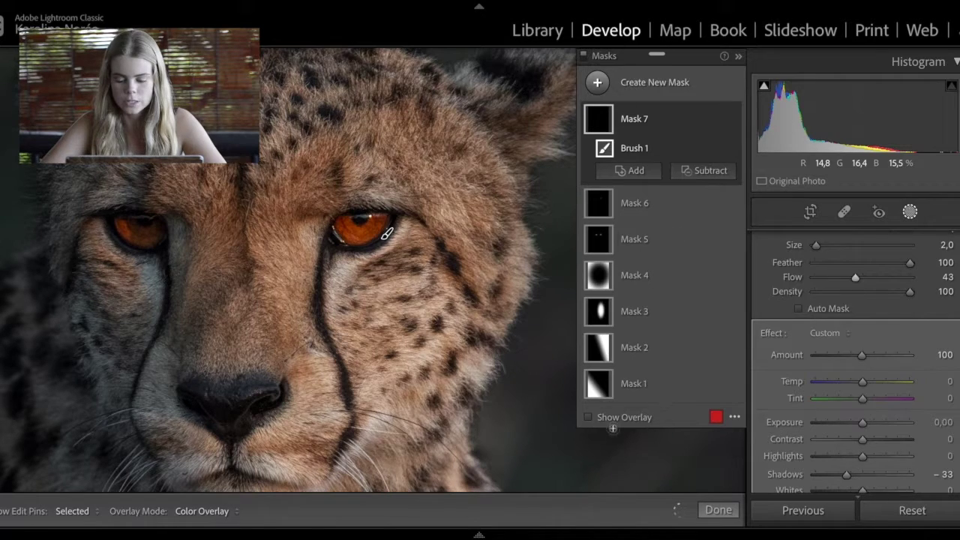
left_click(605, 420)
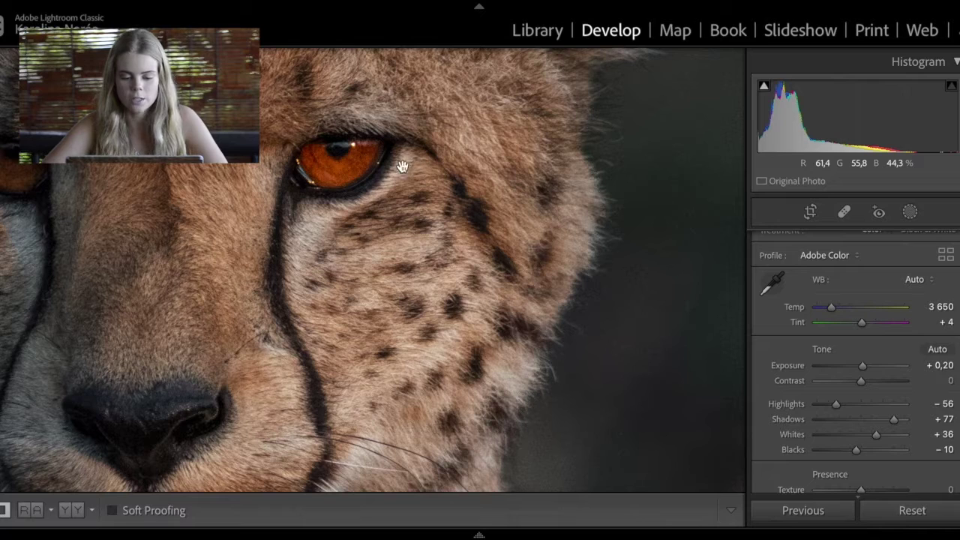
- Compare the cheetah's eyes up close with the Iris Enhance mask hidden and shown
left_click_drag(381, 169, 422, 257)
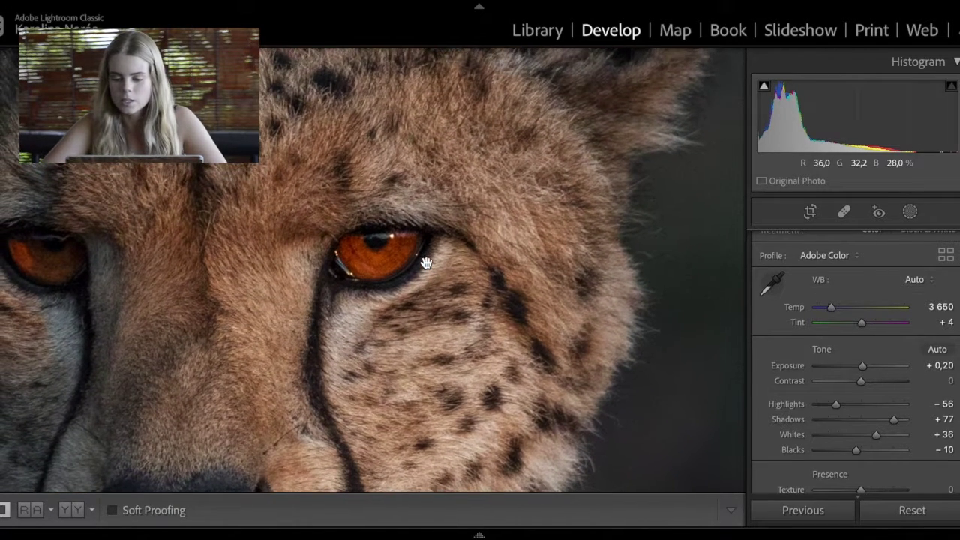
left_click(909, 213)
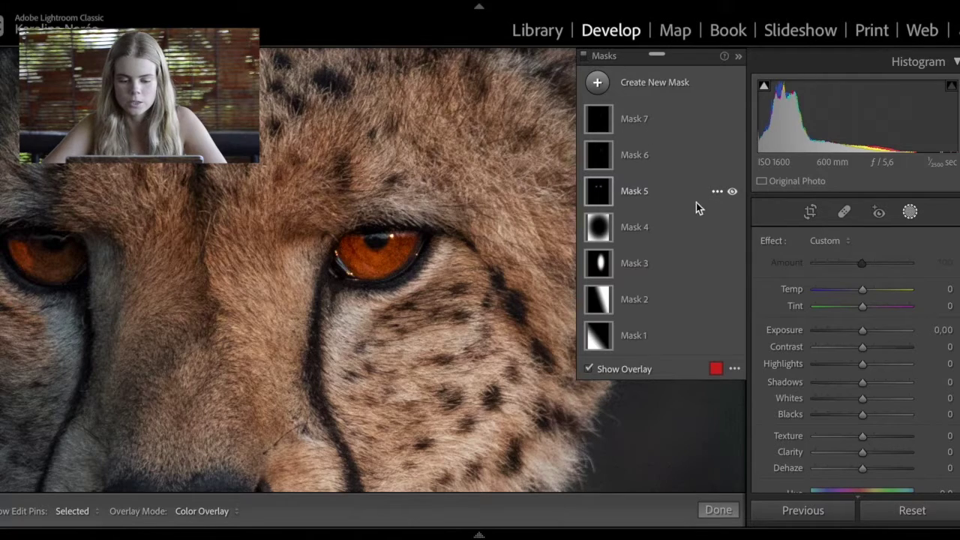
left_click(732, 193)
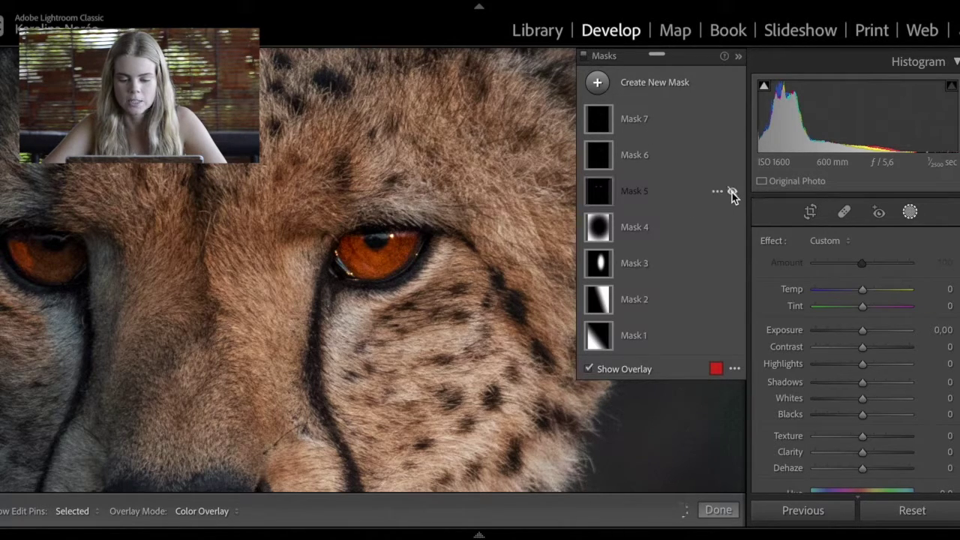
left_click(732, 193)
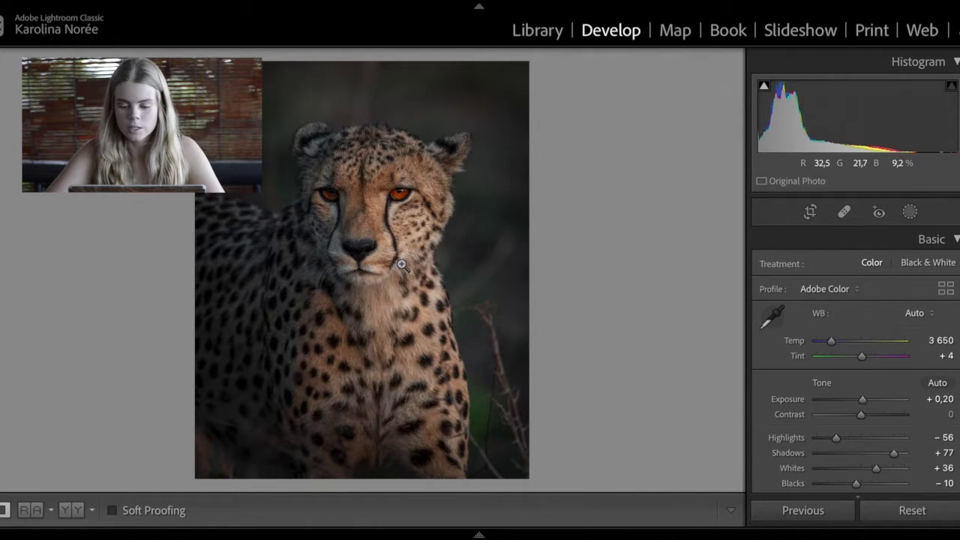
- Add a Select Subject mask of the cheetah and invert it to cover the background
left_click(910, 212)
left_click(658, 82)
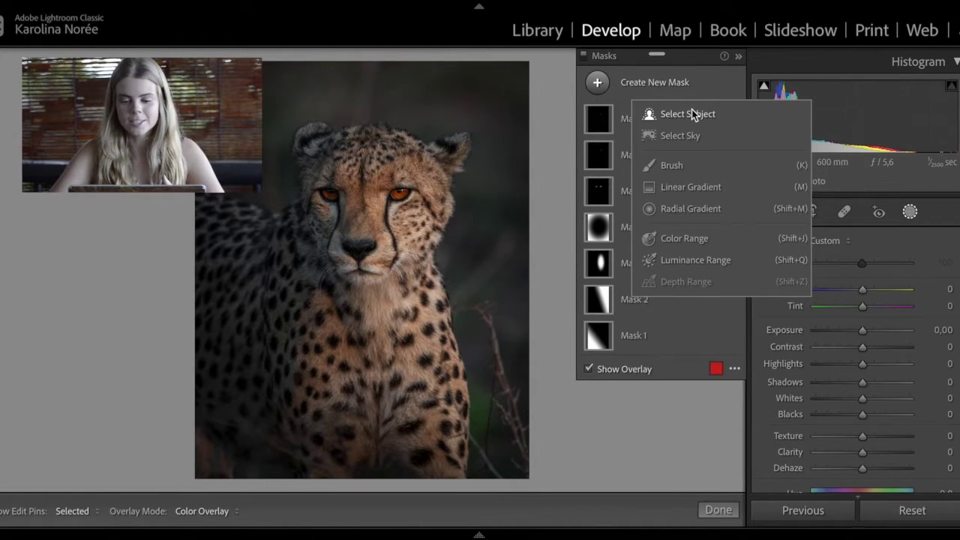
left_click(652, 114)
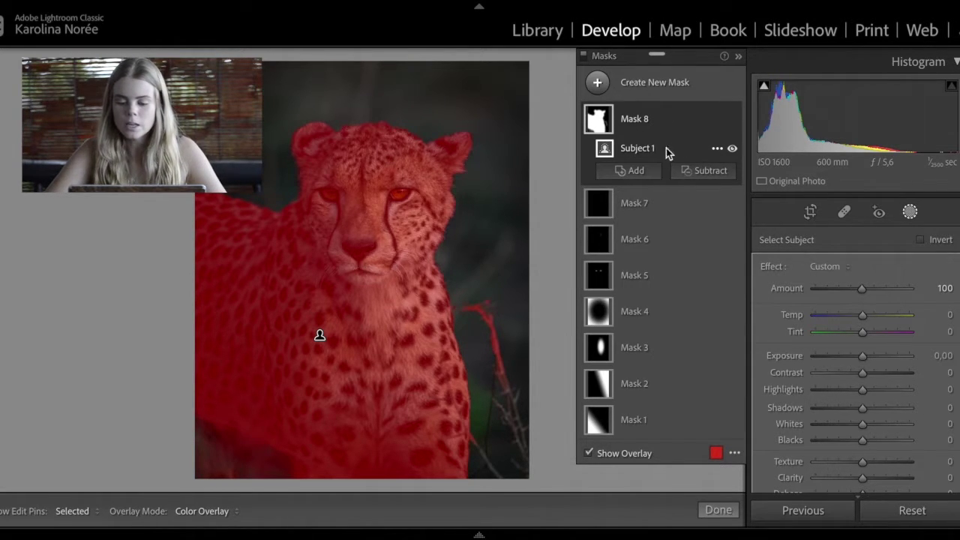
left_click(715, 149)
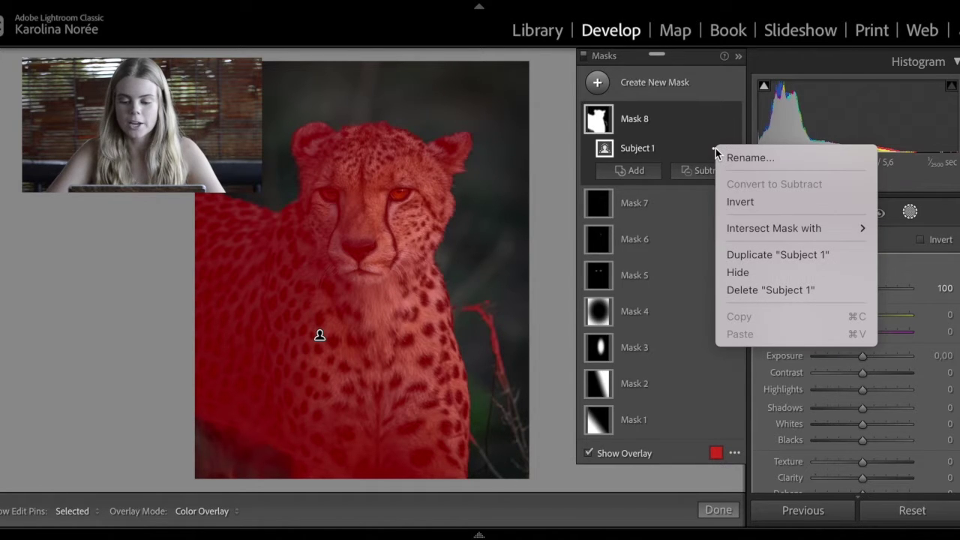
left_click(746, 201)
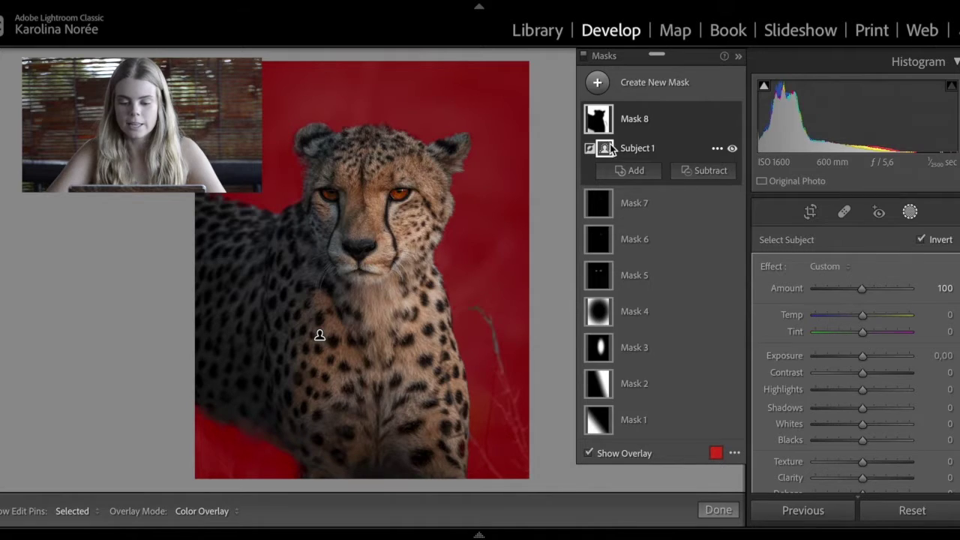
- Add a brush component to the inverted background mask and paint at size 7,0 over the thin branch beside the cheetah
left_click(696, 174)
left_click(695, 174)
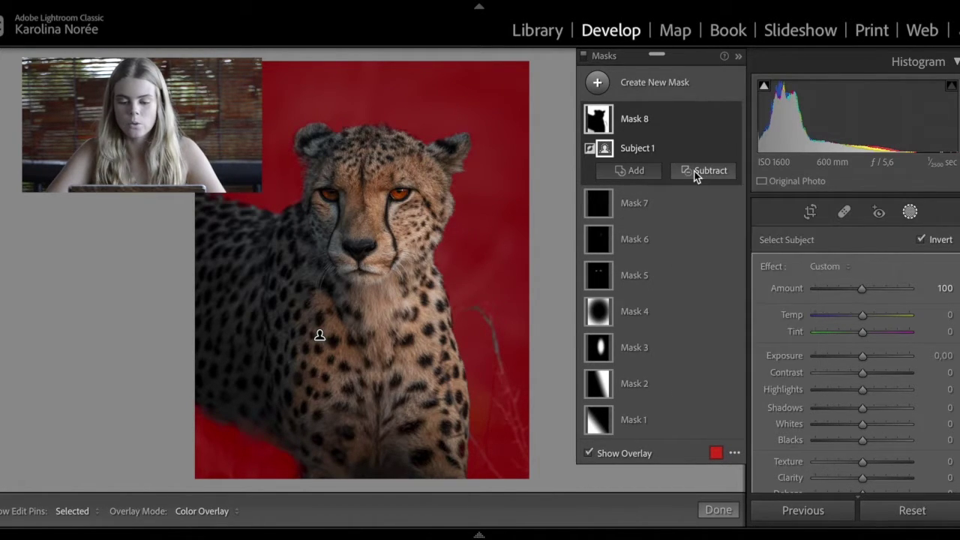
left_click(634, 172)
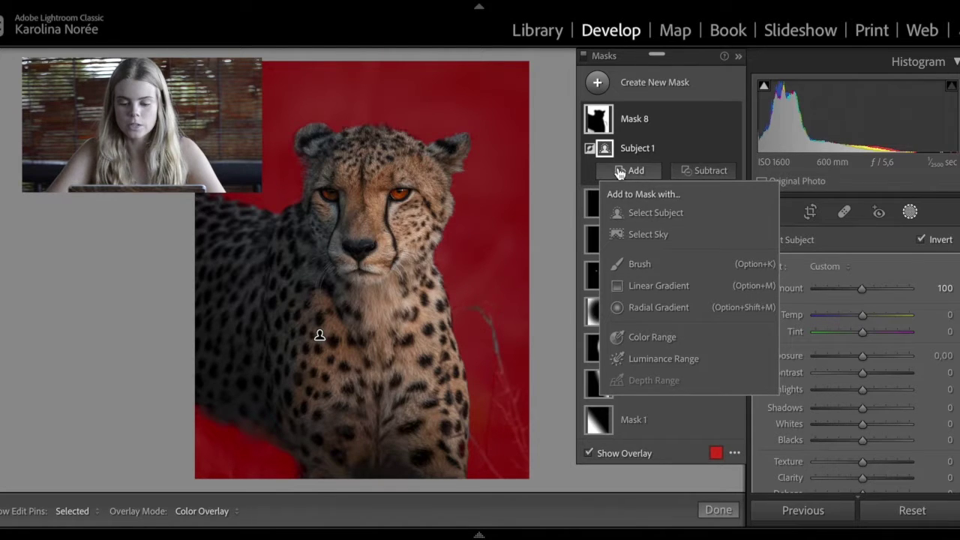
left_click(639, 270)
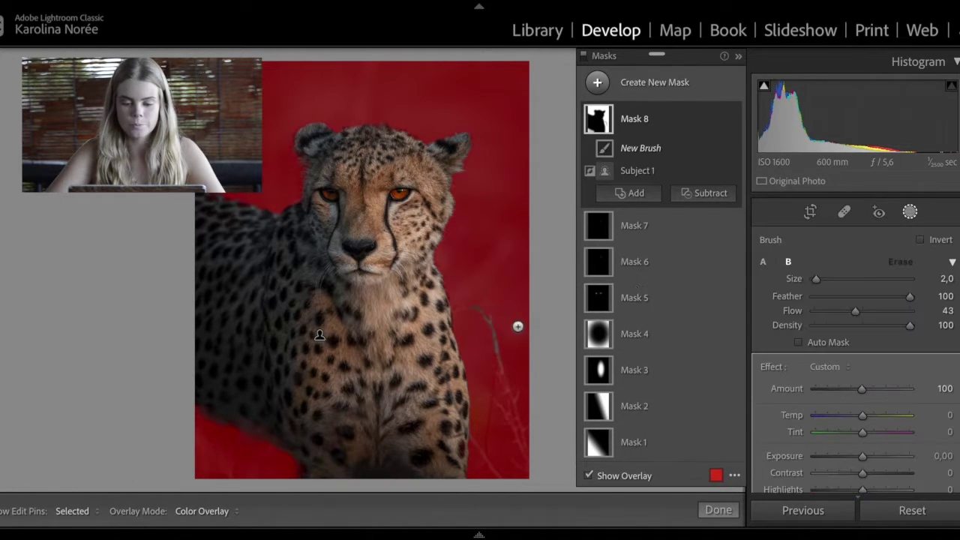
scroll(476, 303, "up", 3)
key("h")
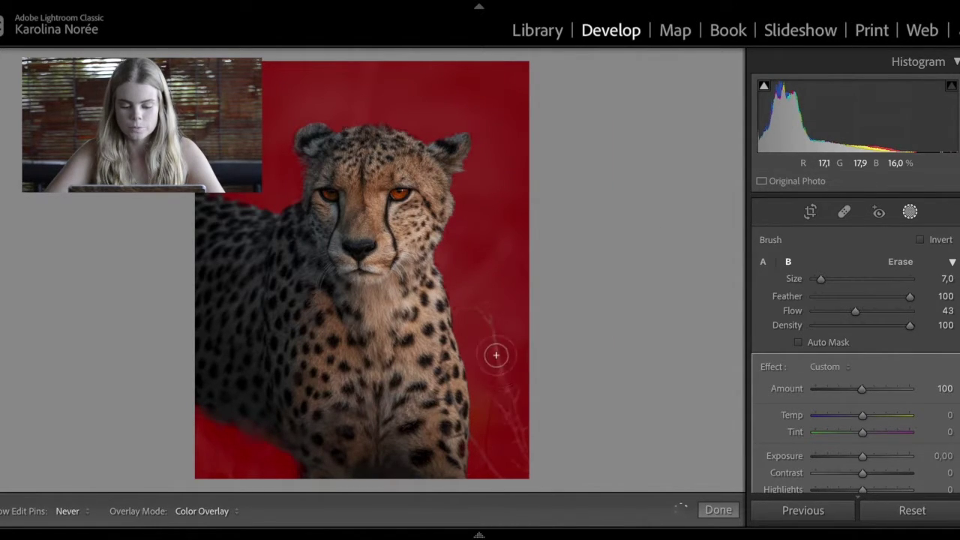
key("h")
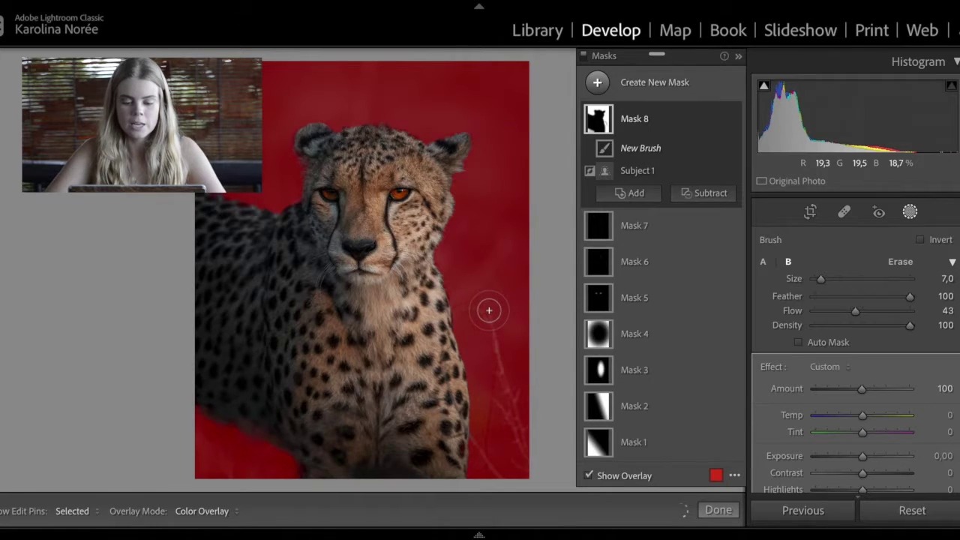
- Subtract the foreground in the lower corner on the cheetah's darker side from the background mask with a brush
left_click(694, 195)
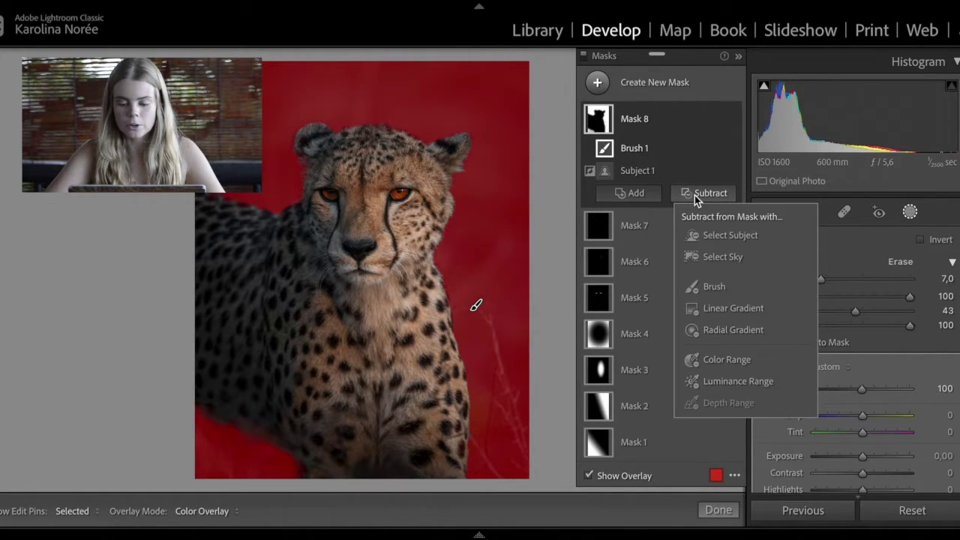
left_click(712, 289)
mouse_move(228, 419)
left_mouse_down()
mouse_move(225, 407)
mouse_move(252, 393)
left_mouse_up()
key("h")
mouse_move(242, 467)
left_mouse_down()
mouse_move(217, 473)
mouse_move(250, 454)
mouse_move(257, 467)
mouse_move(296, 452)
mouse_move(248, 467)
mouse_move(203, 454)
left_mouse_up()
key("h")
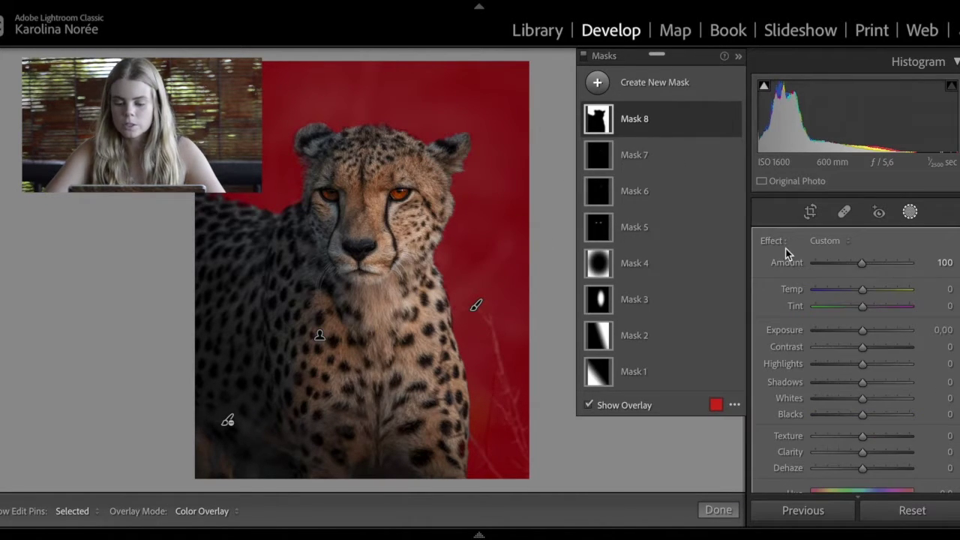
- Hide the overlay and darken the background mask with exposure -0,19, highlights -65 and shadows -19
key("o")
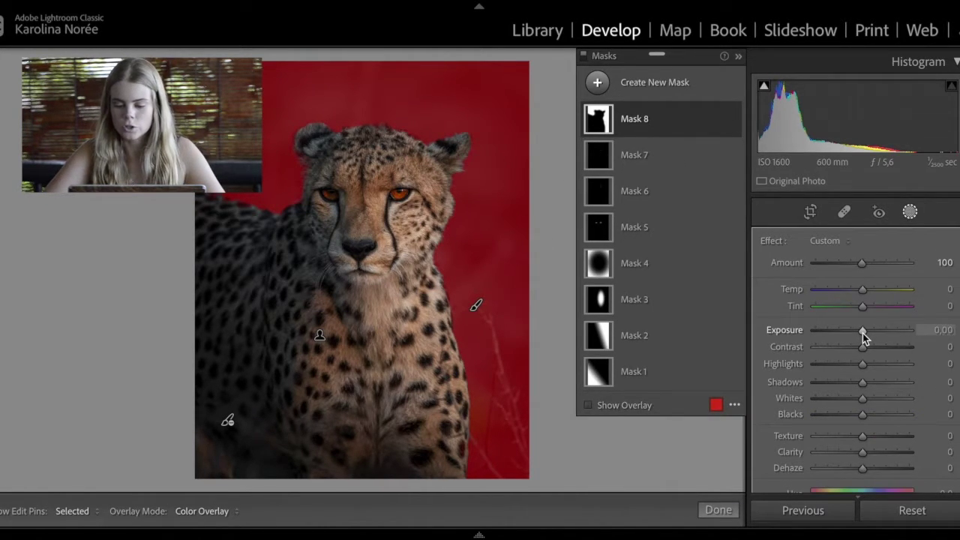
left_click_drag(860, 333, 860, 335)
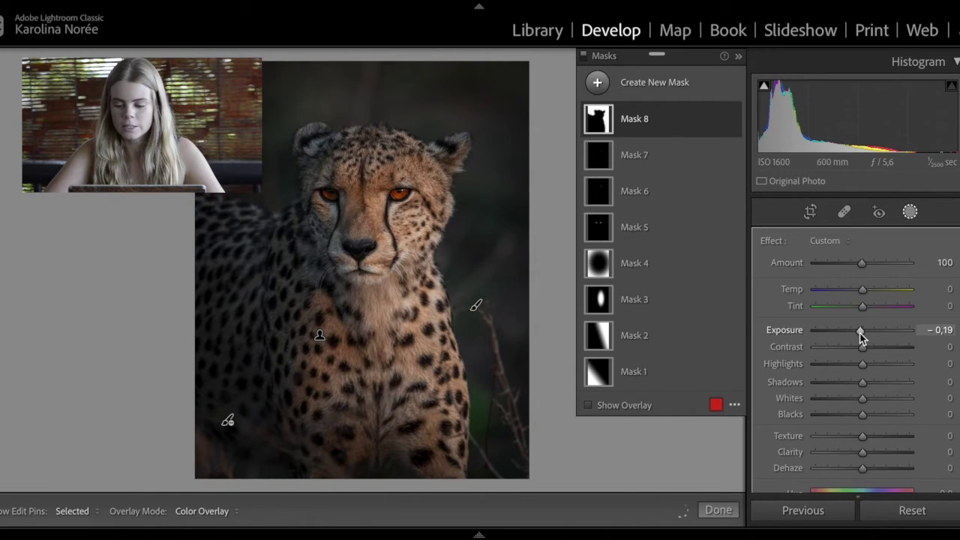
left_click(830, 363)
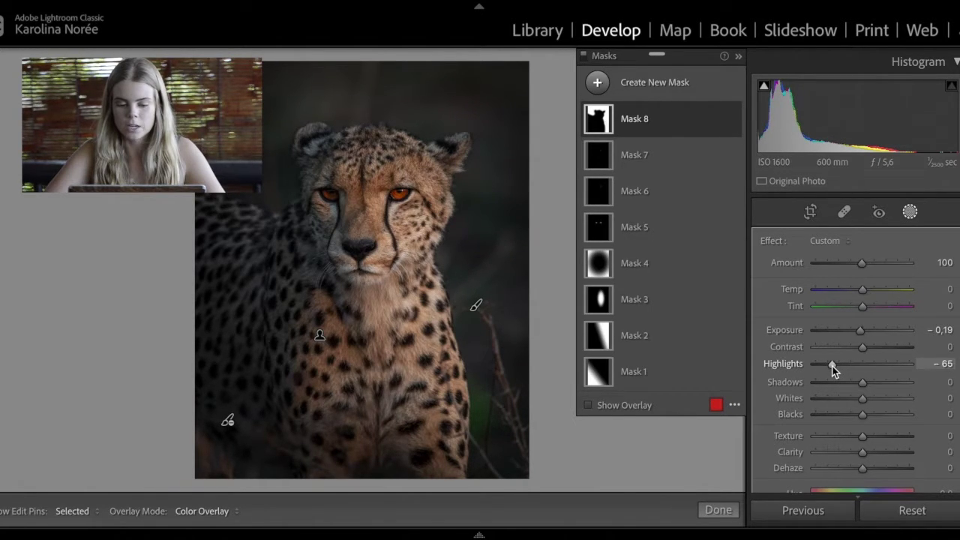
left_click_drag(862, 383, 852, 385)
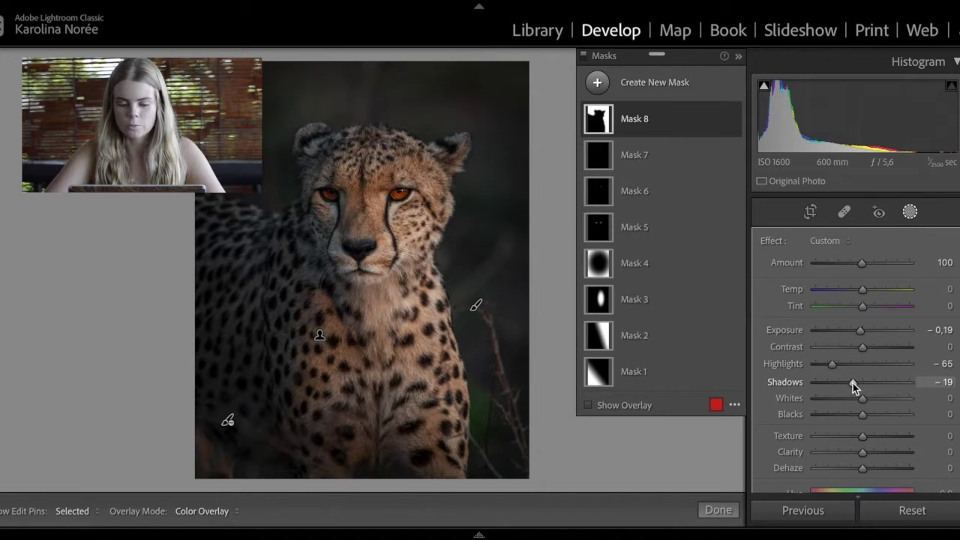
- Create a new brush mask with the overlay hidden, exposure -0,15, shadows -55 and a brush flow of 51
left_click(656, 81)
left_click(668, 164)
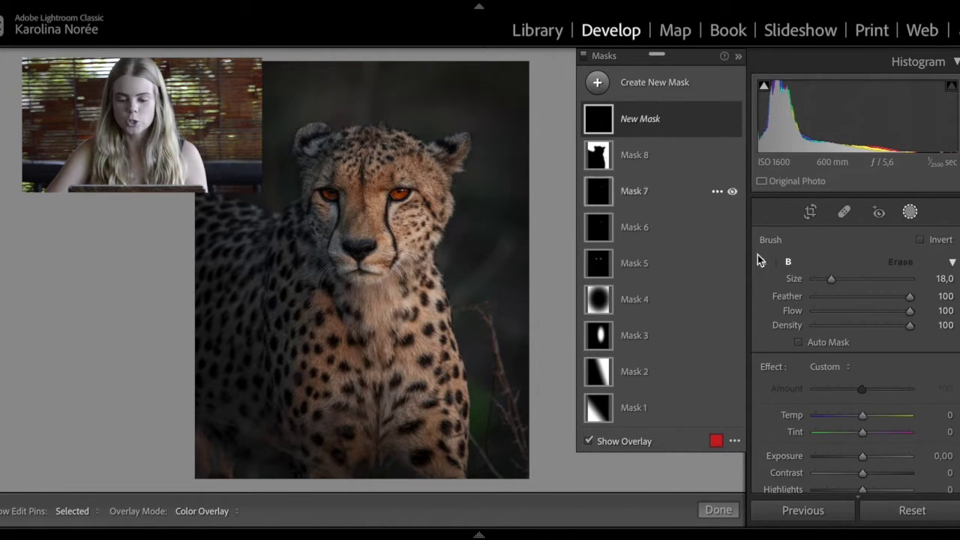
scroll(776, 428, "down", 3)
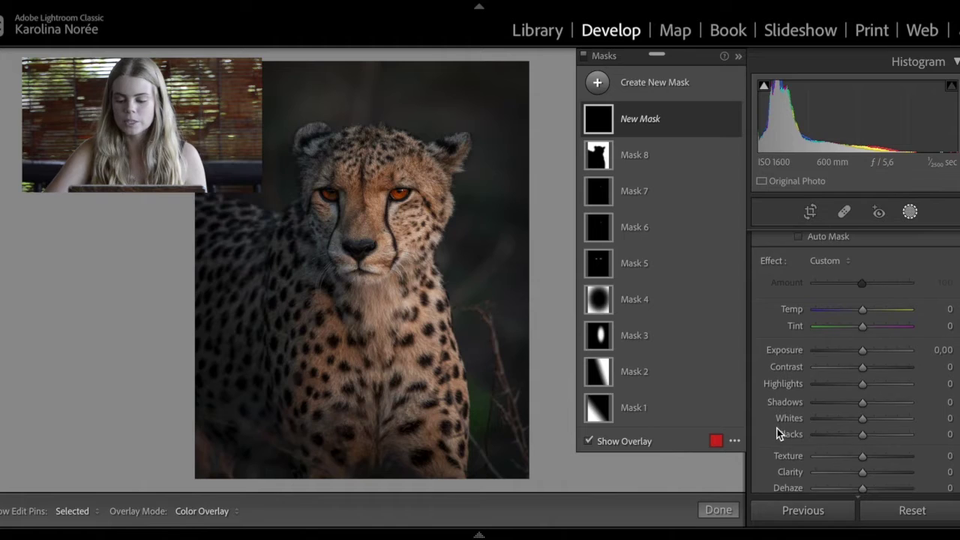
key("o")
left_click_drag(863, 356, 860, 356)
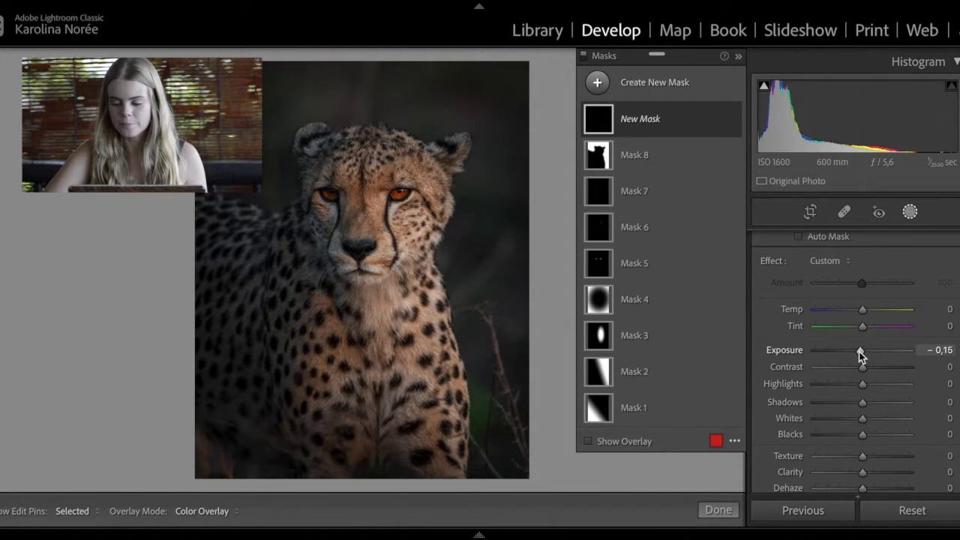
left_click(837, 402)
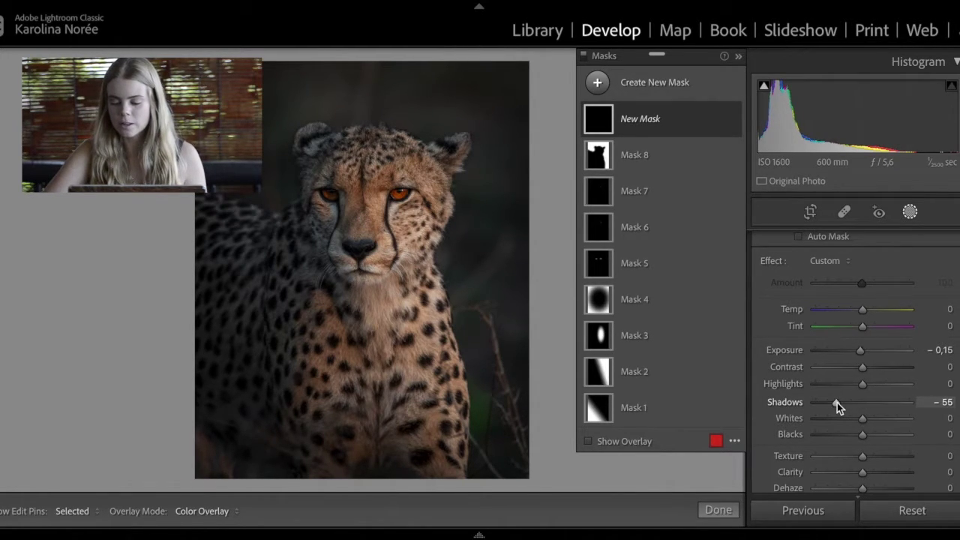
scroll(835, 376, "up", 3)
left_click(864, 311)
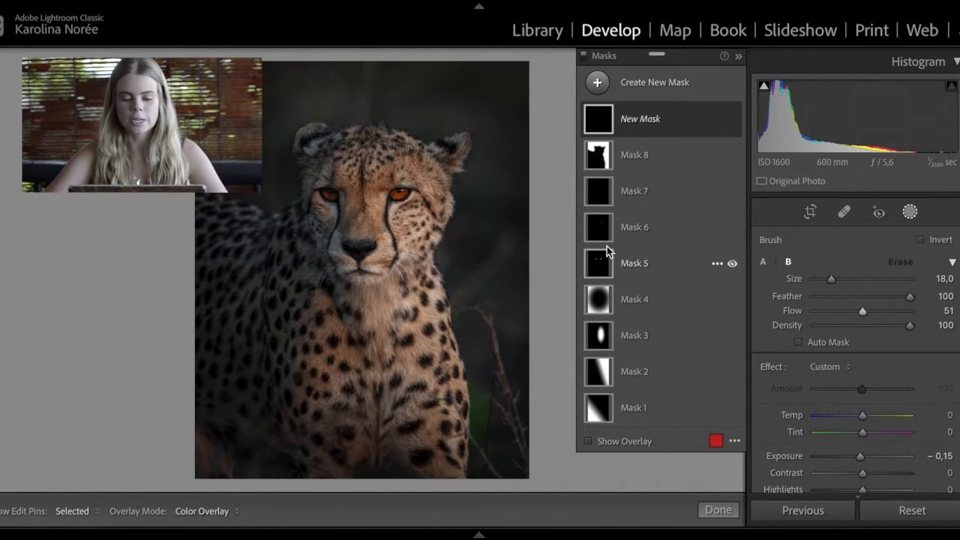
- Reduce the brush size to 3,0 and paint the shadow at the base of the ear on the brighter side
scroll(468, 172, "down", 4)
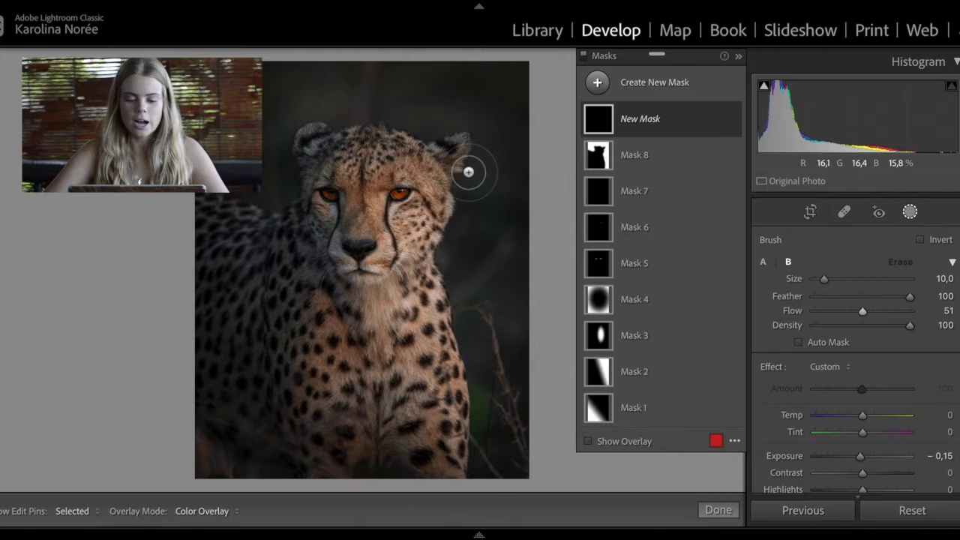
scroll(468, 171, "down", 4)
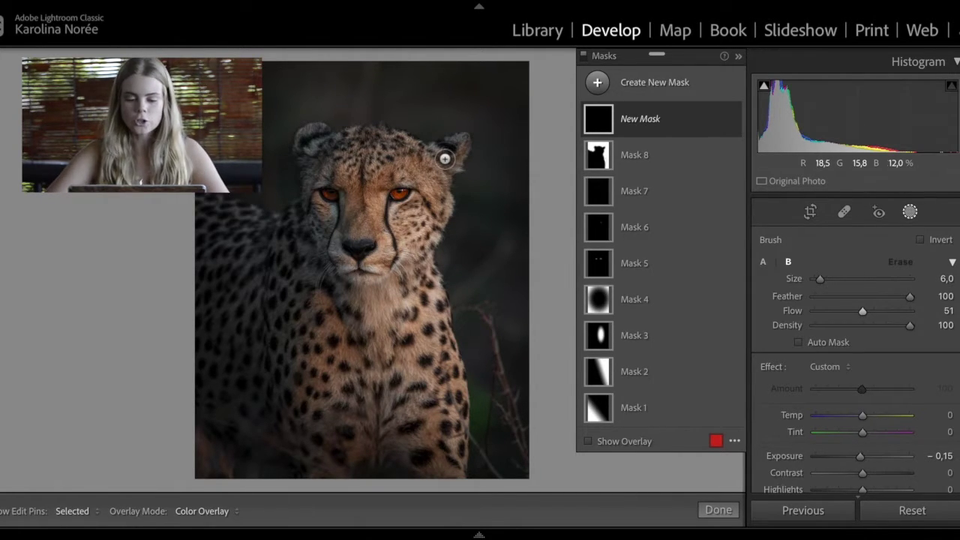
scroll(450, 173, "down", 1)
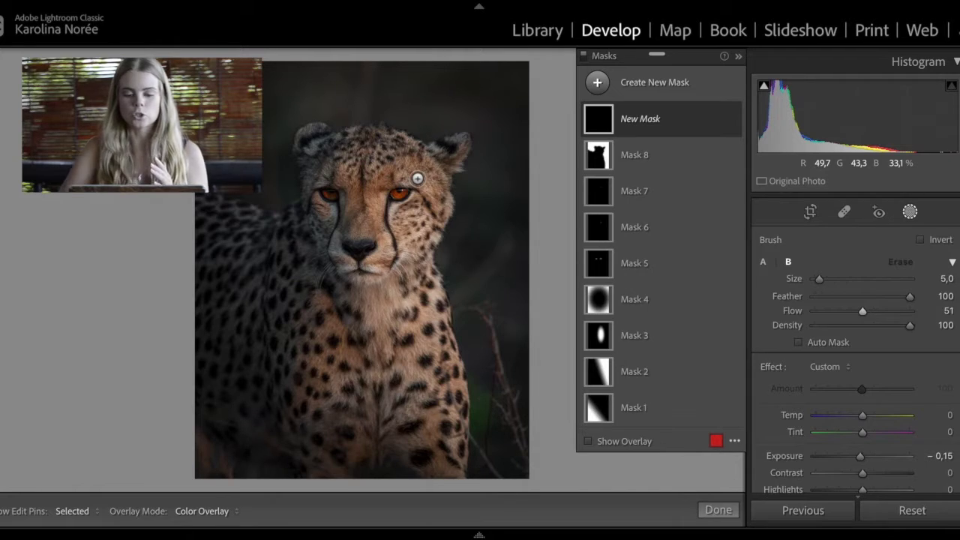
scroll(441, 155, "down", 2)
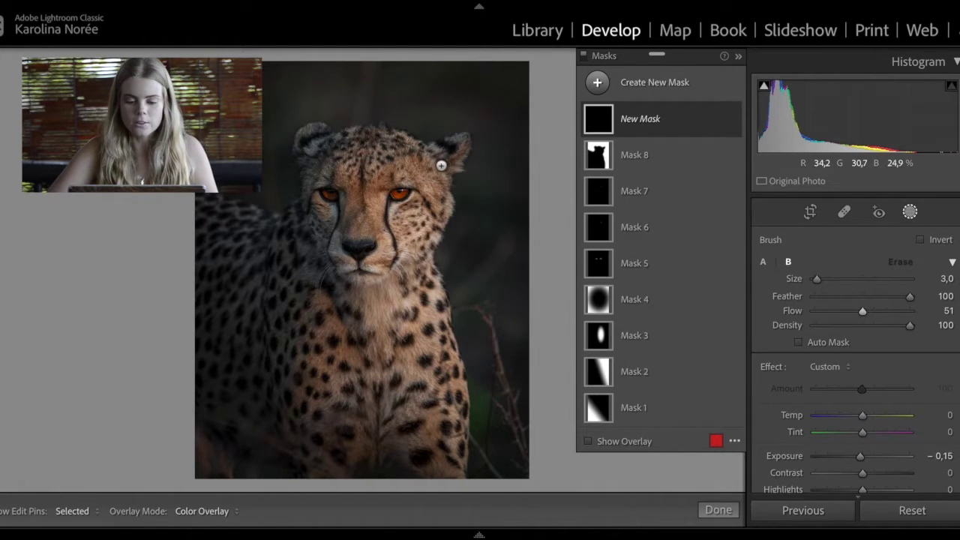
key("h")
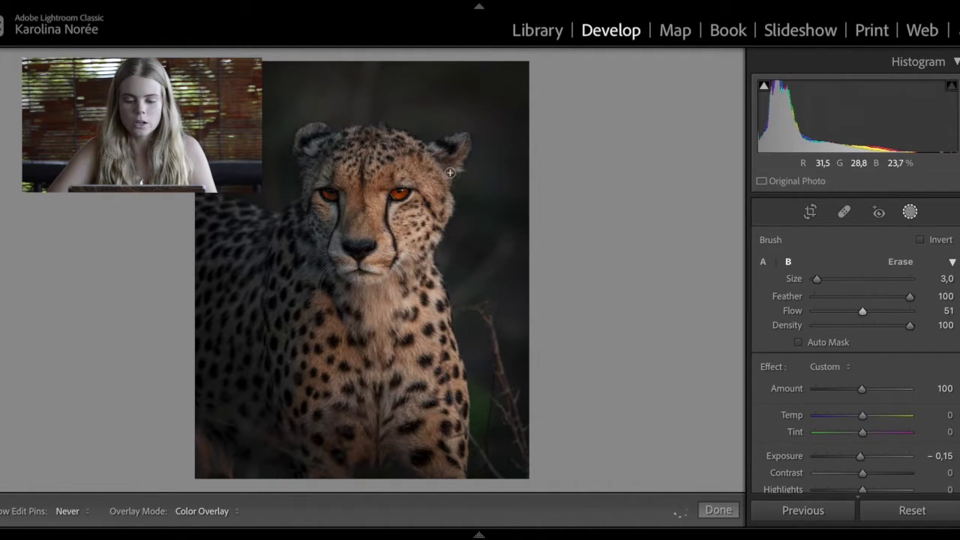
key("h")
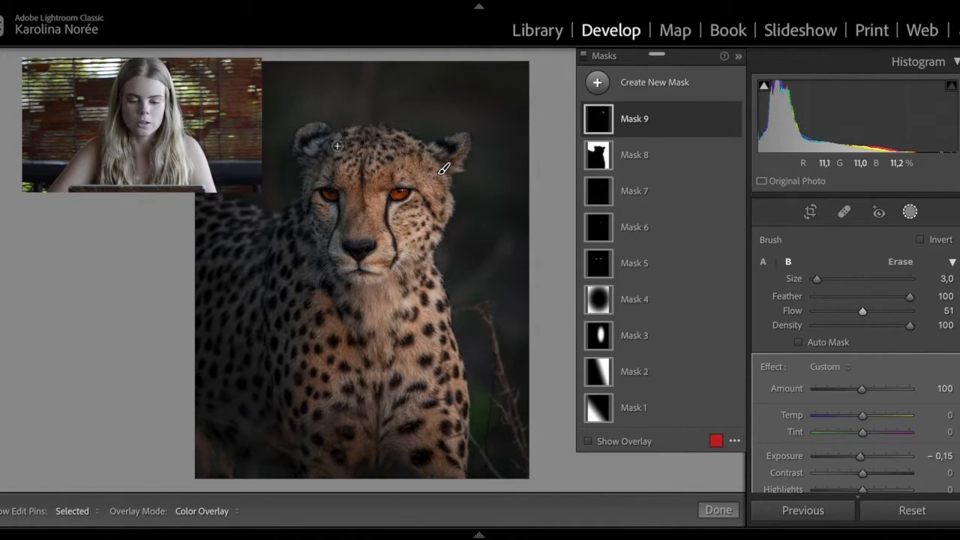
- Paint the darkening brush around the face's outline, from the forehead down the darker side to below the chin
key("h")
key("h")
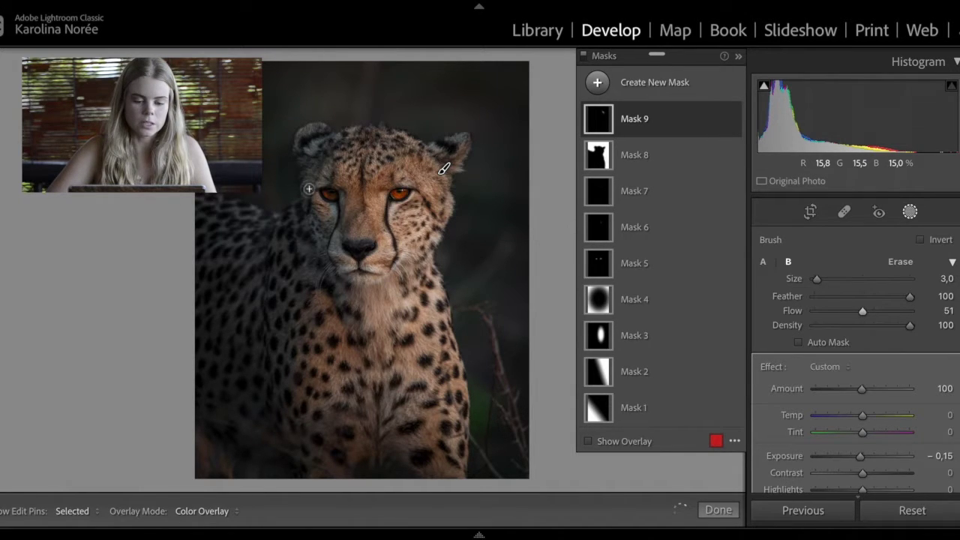
key("h")
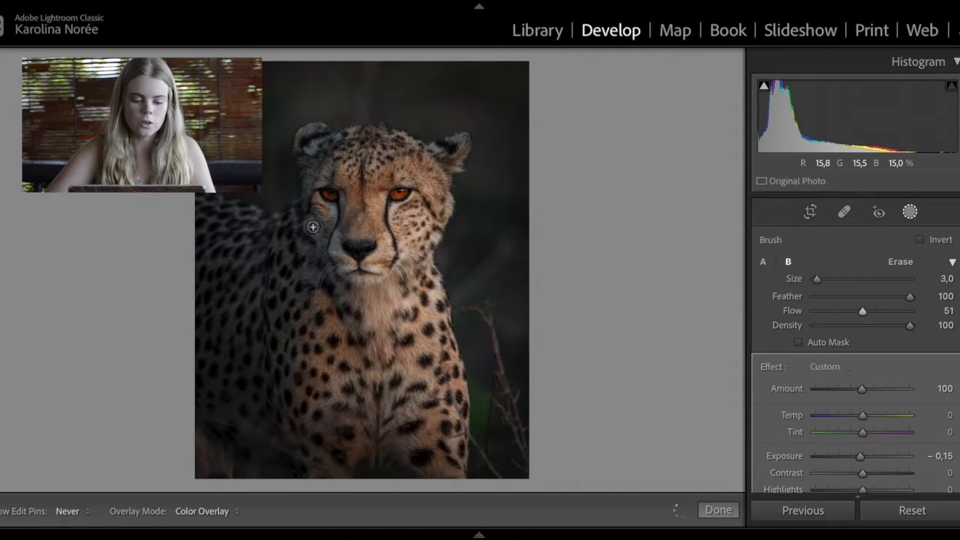
key("h")
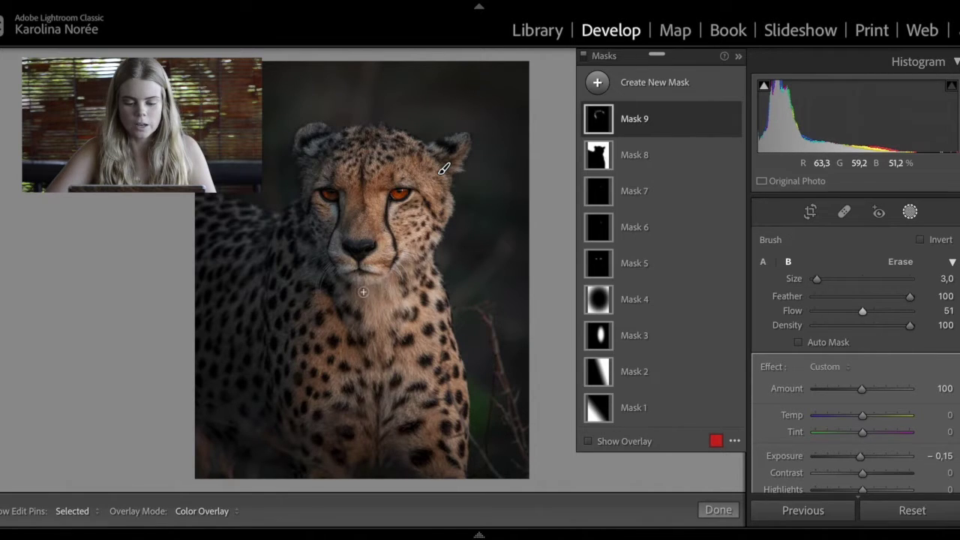
key("h")
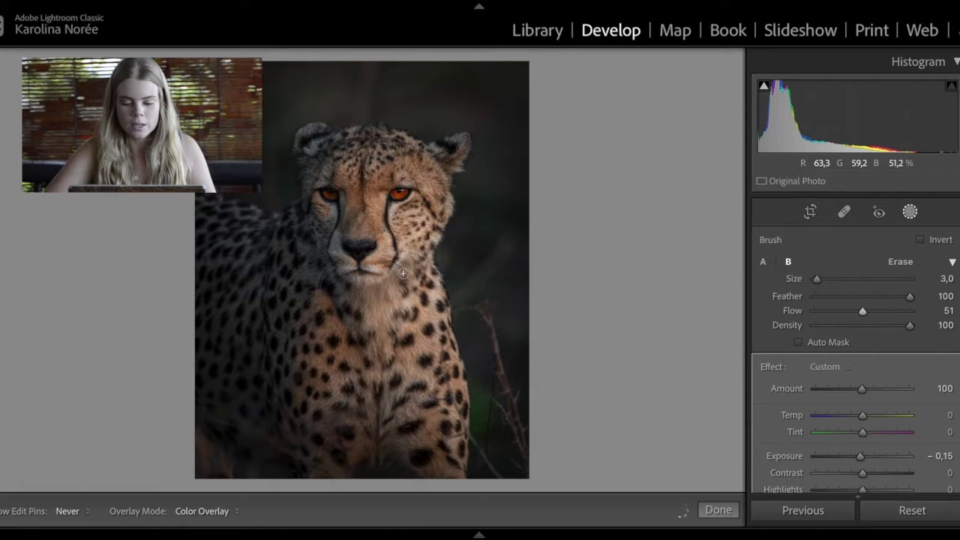
- Darken the brighter cheek and the shaded side of the nose with the size 3,0 brush
key("shift+w")
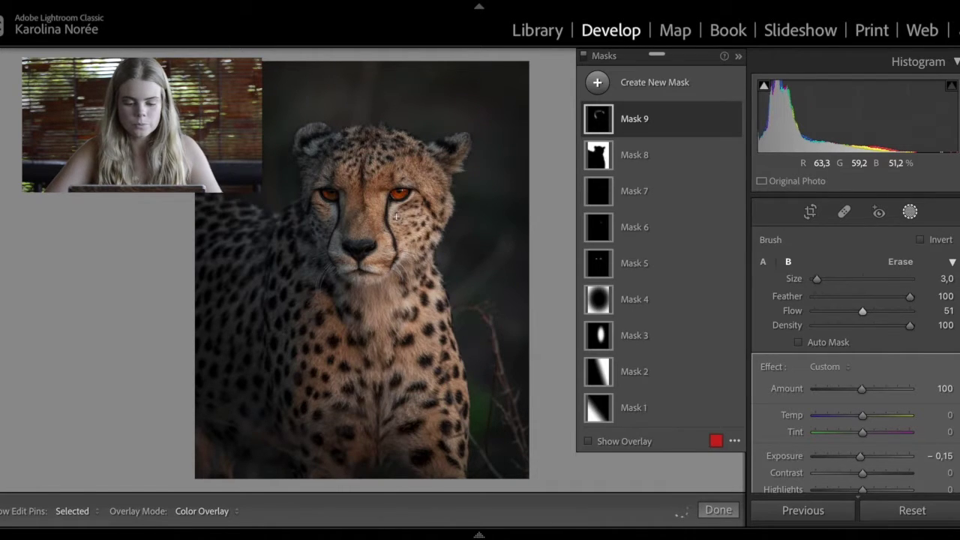
mouse_move(387, 208)
left_mouse_down()
mouse_move(402, 261)
mouse_move(443, 170)
left_mouse_up()
key("shift+w")
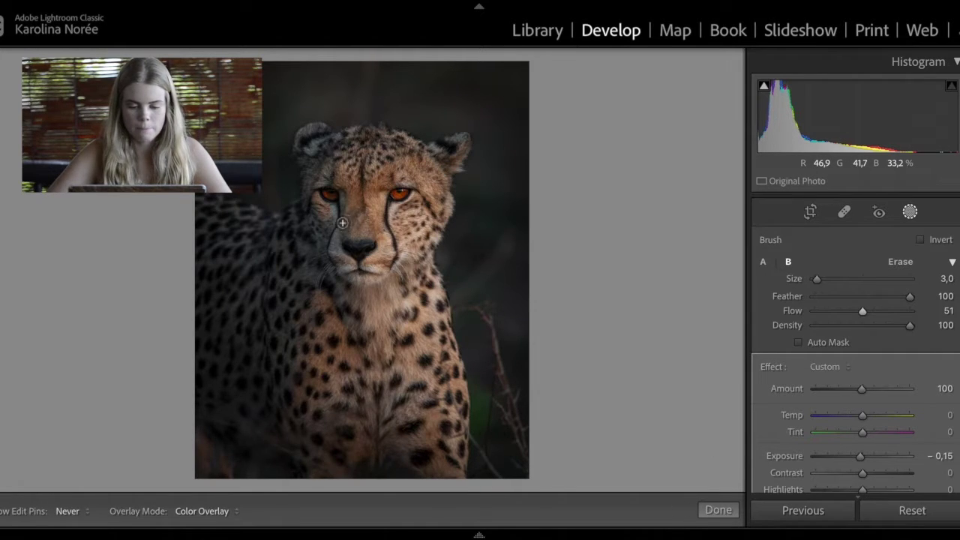
key("shift+w")
- Enlarge the brush to size 12,0 and darken the cheetah's chest and the shaded side of its body
scroll(353, 332, "up", 4)
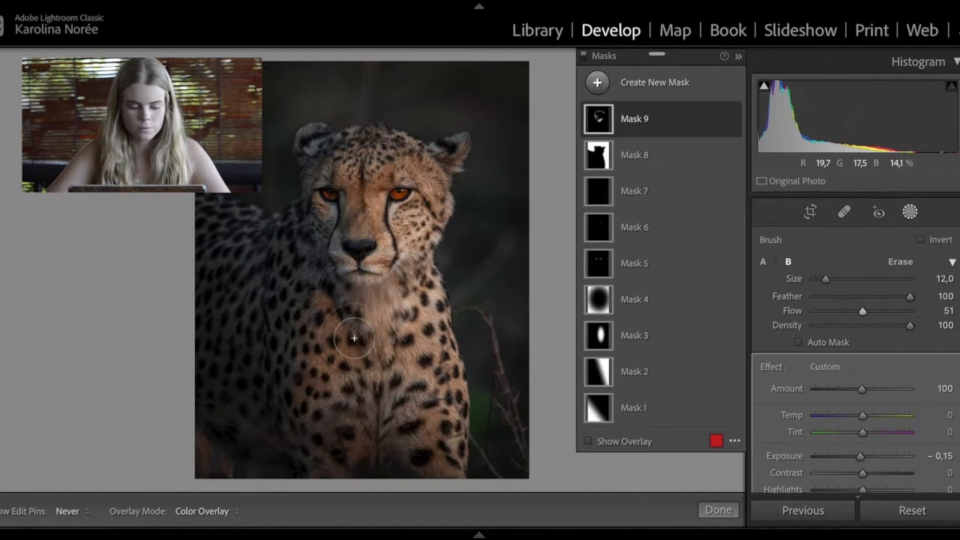
key("shift+w")
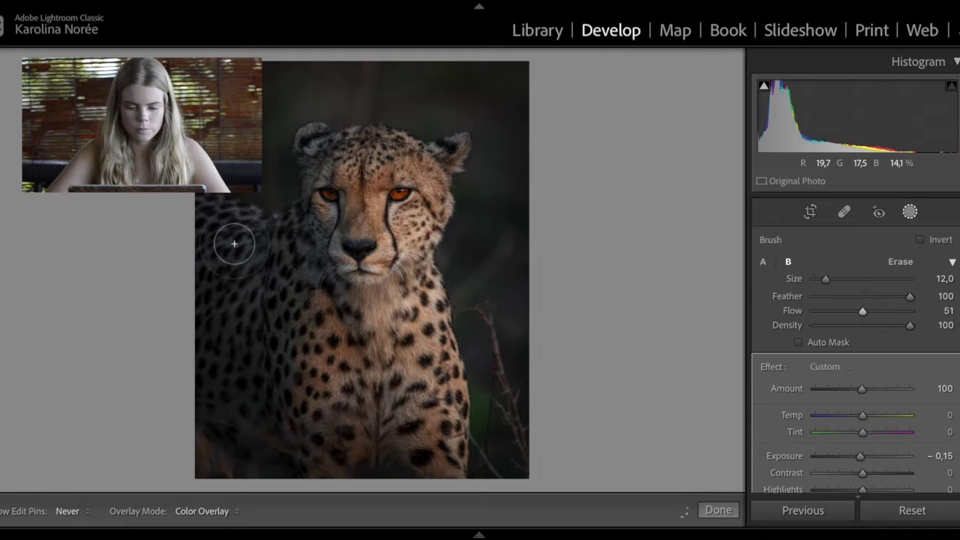
key("shift+w")
- Reduce the brush to size 4,0 and darken the outer edge of the cheek on the brighter side
scroll(421, 169, "down", 4)
key("shift+w")
scroll(400, 218, "up", 1)
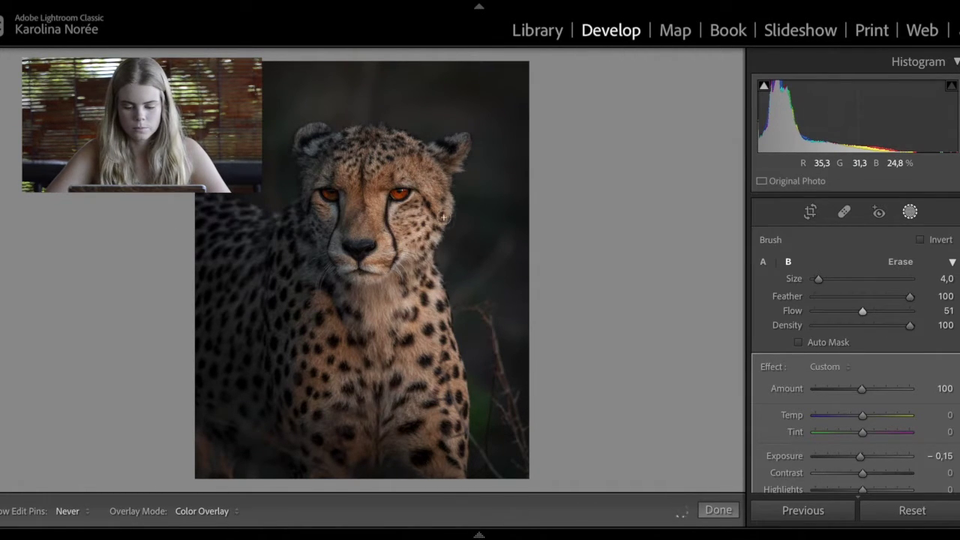
key("shift+w")
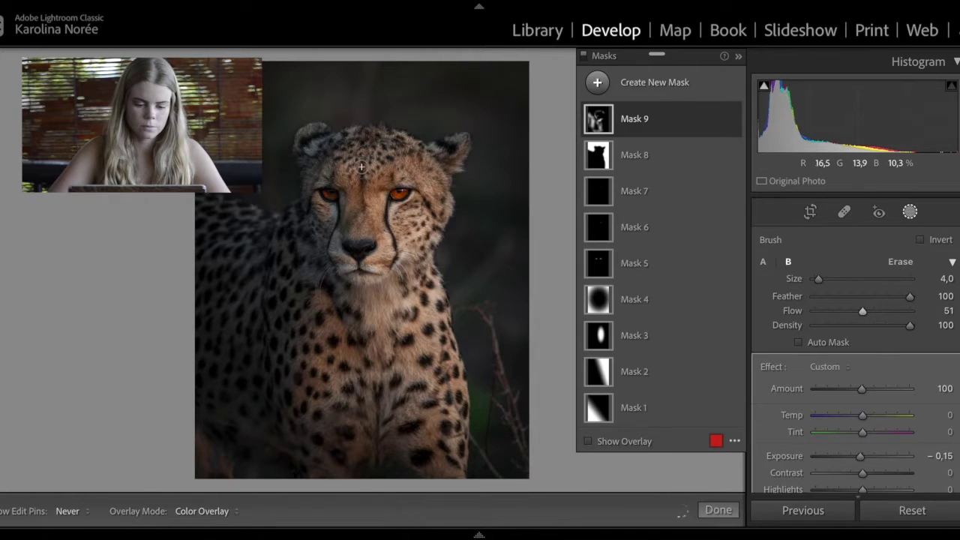
- Reduce the brush to size 2,0 and darken fine details of the dark markings on the forehead
scroll(362, 168, "down", 3)
key("shift+w")
key("shift+w")
scroll(341, 197, "up", 1)
key("shift+w")
key("shift+w")
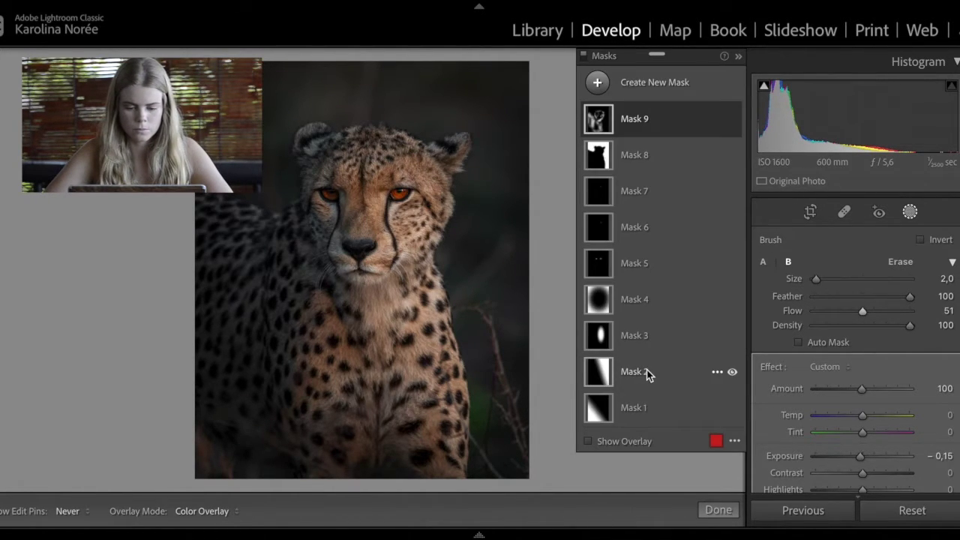
- Show the mask overlay and extend Mask 9 over more of the forehead markings with the size 2,0 brush
left_click(589, 441)
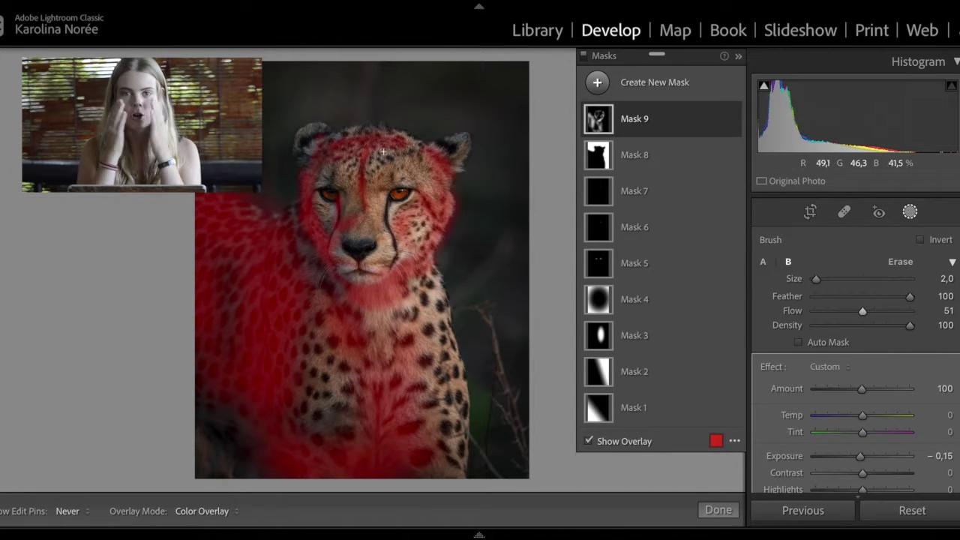
key("shift+w")
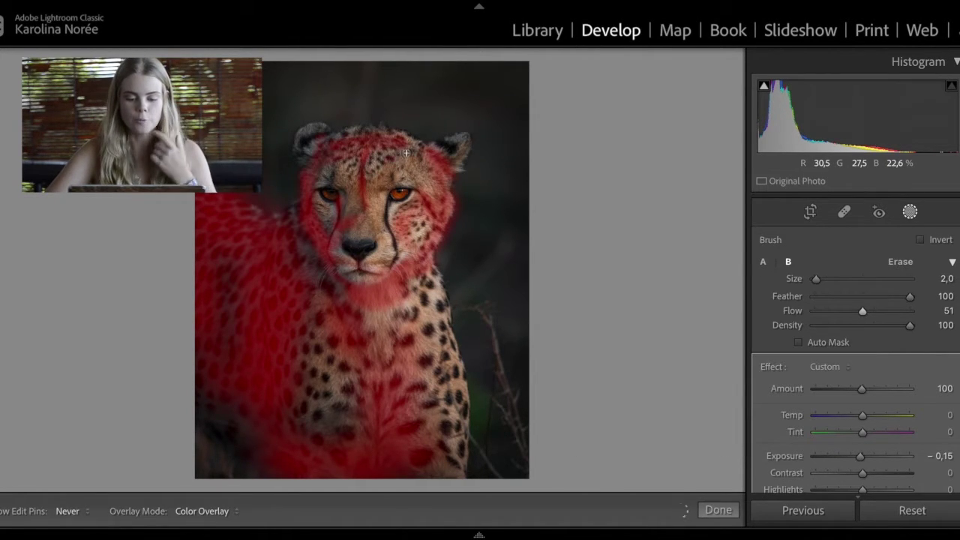
key("shift+w")
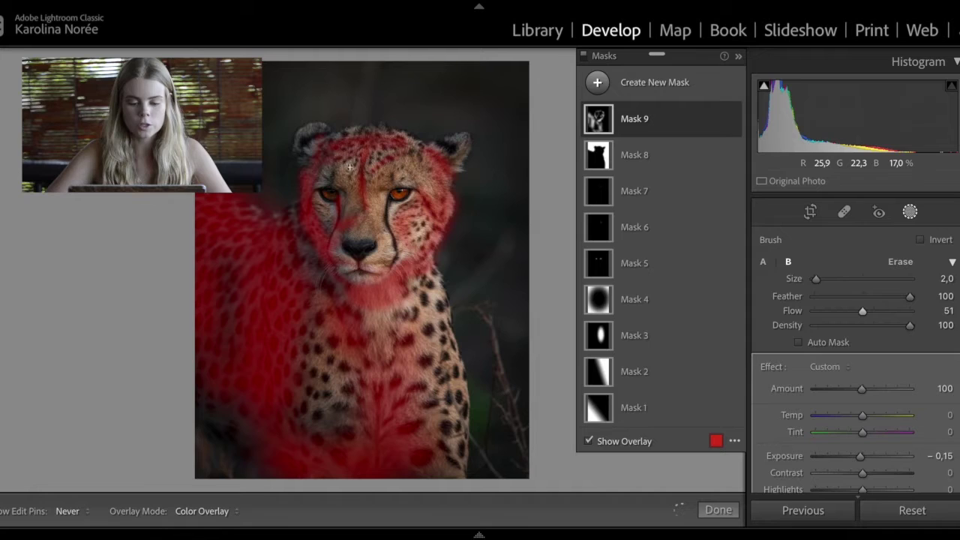
key("shift+w")
key("shift+w")
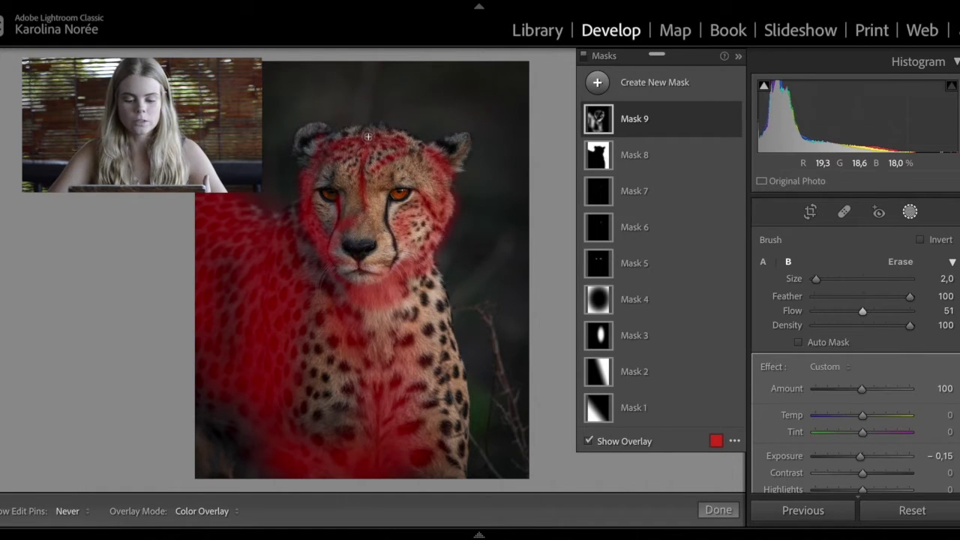
- Enlarge the brush to size 4,0, paint Mask 9 along the top edge of the head, and hide the overlay
key("bracketright")
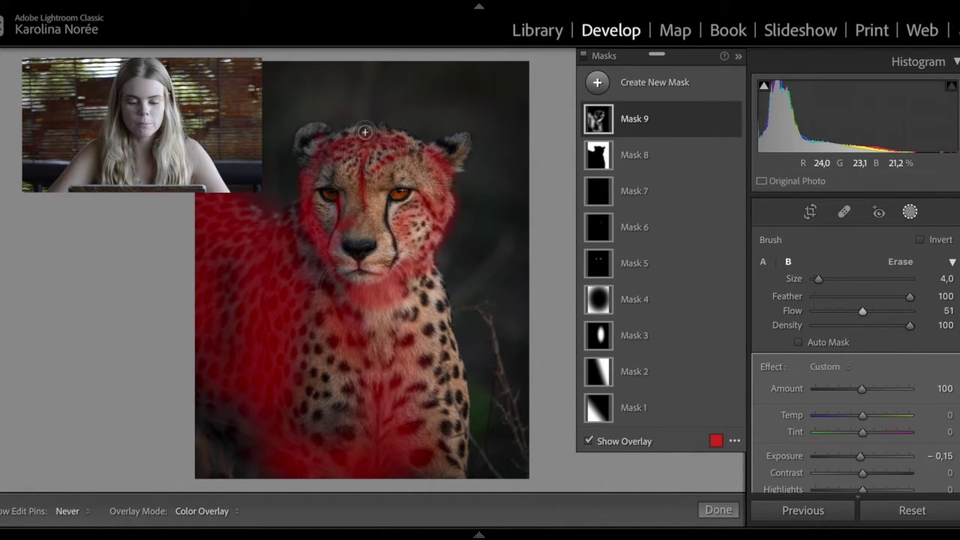
key("shift+w")
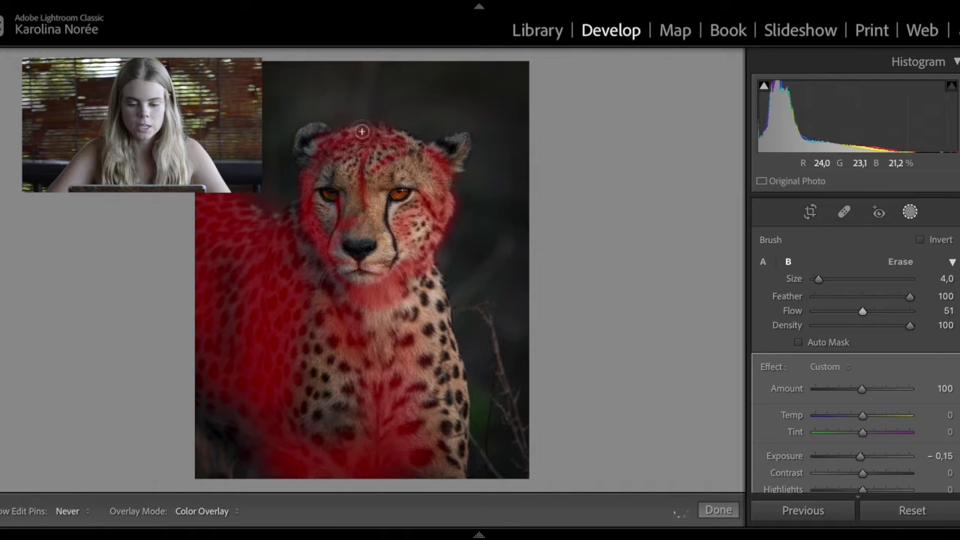
key("shift+w")
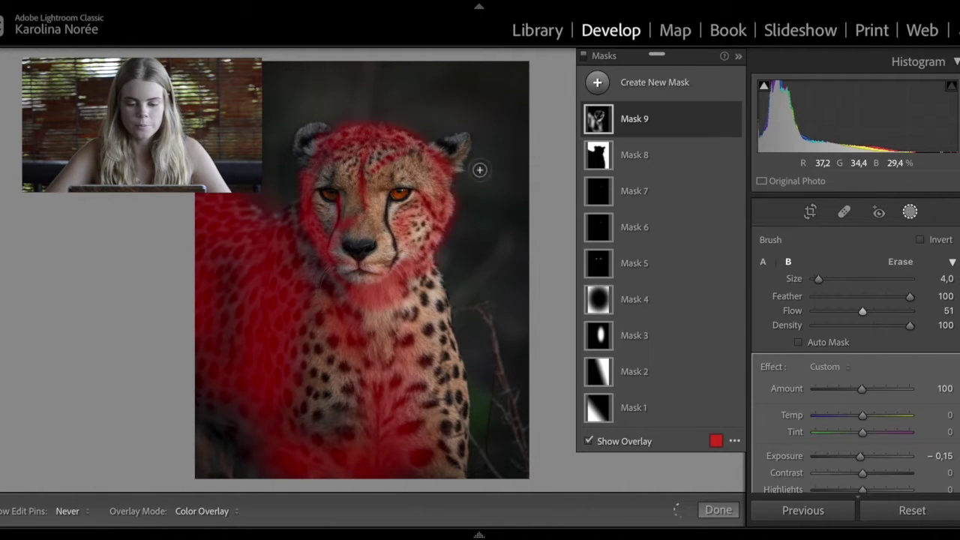
left_click(623, 441)
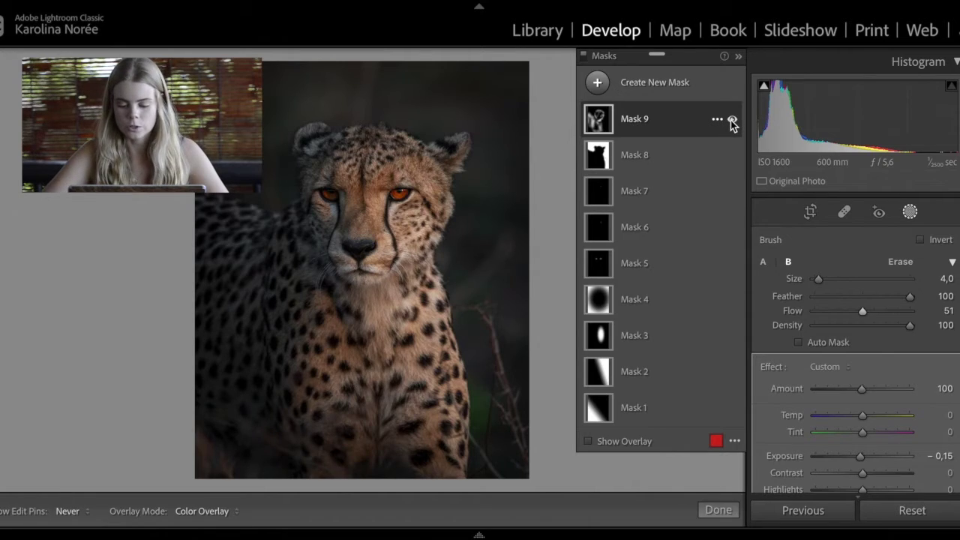
- Compare the photo with Mask 9 off and on, and lower the mask's Exposure to −0,27
left_click(731, 121)
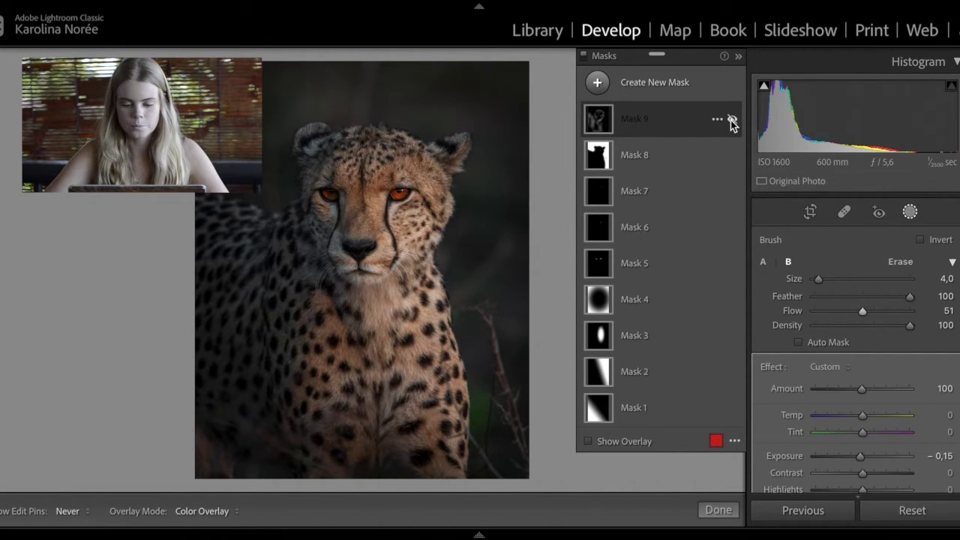
left_click(732, 120)
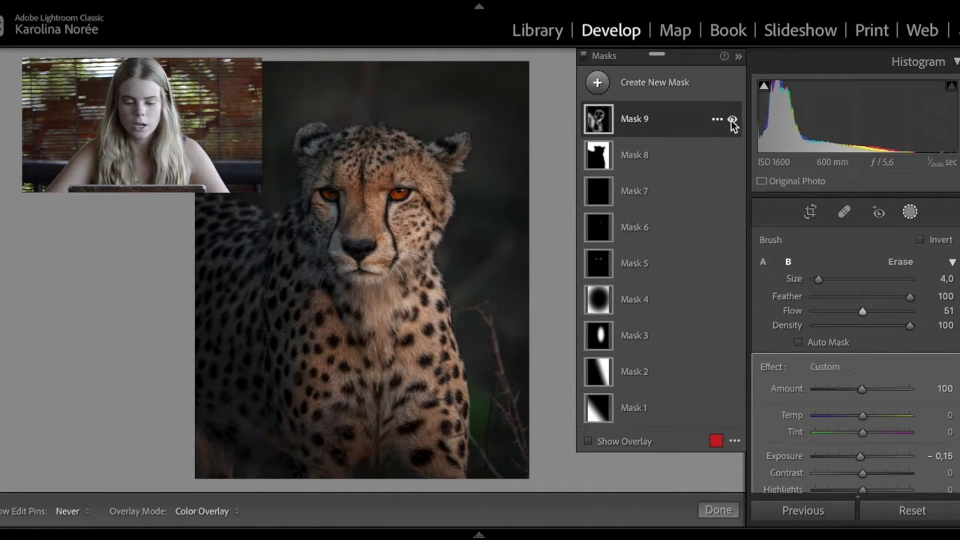
scroll(784, 425, "down", 4)
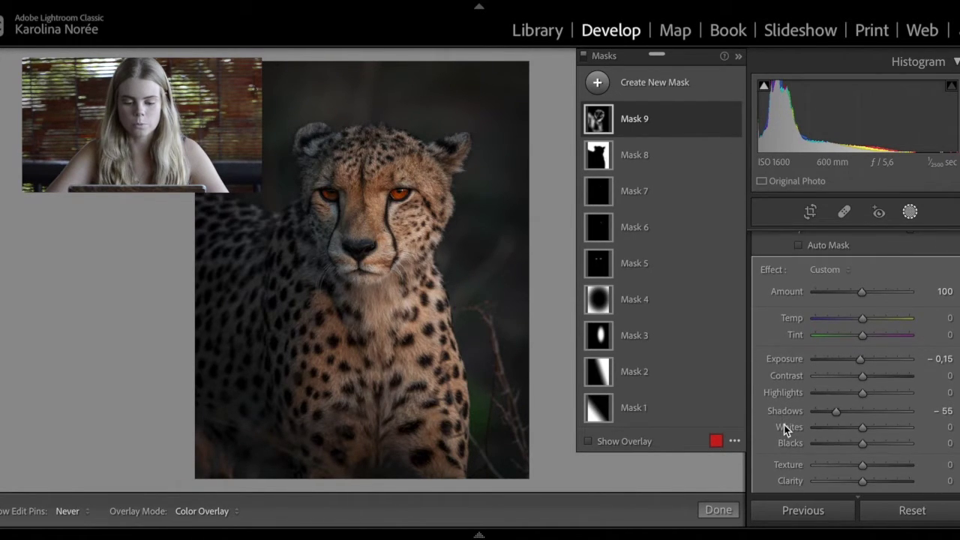
scroll(785, 425, "down", 1)
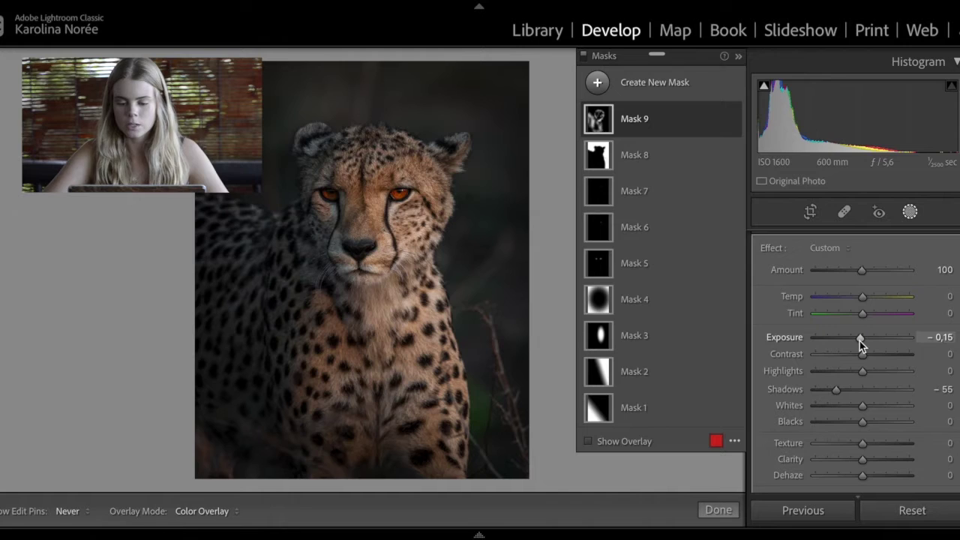
left_click_drag(859, 340, 857, 341)
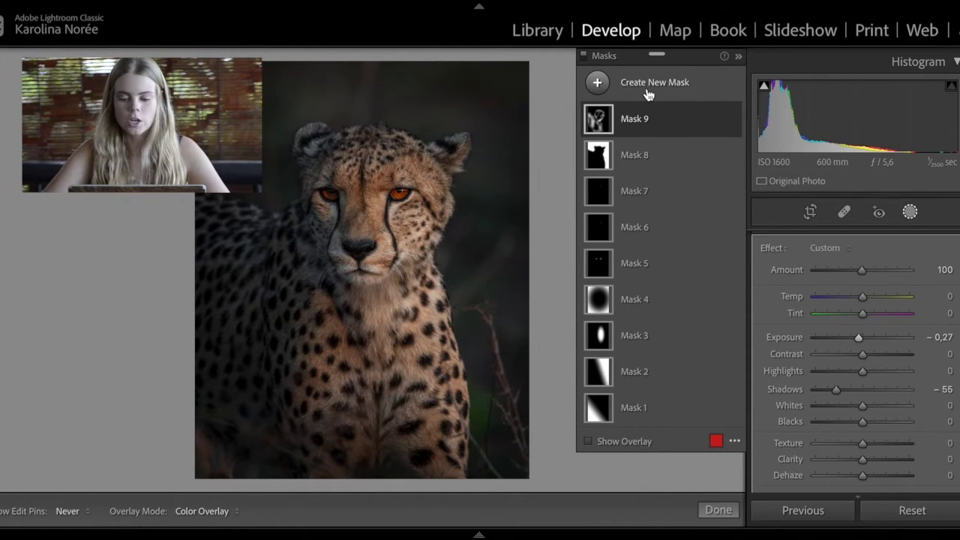
- Switch all masks off and on to compare the photo before and after the masking edits
left_click(584, 57)
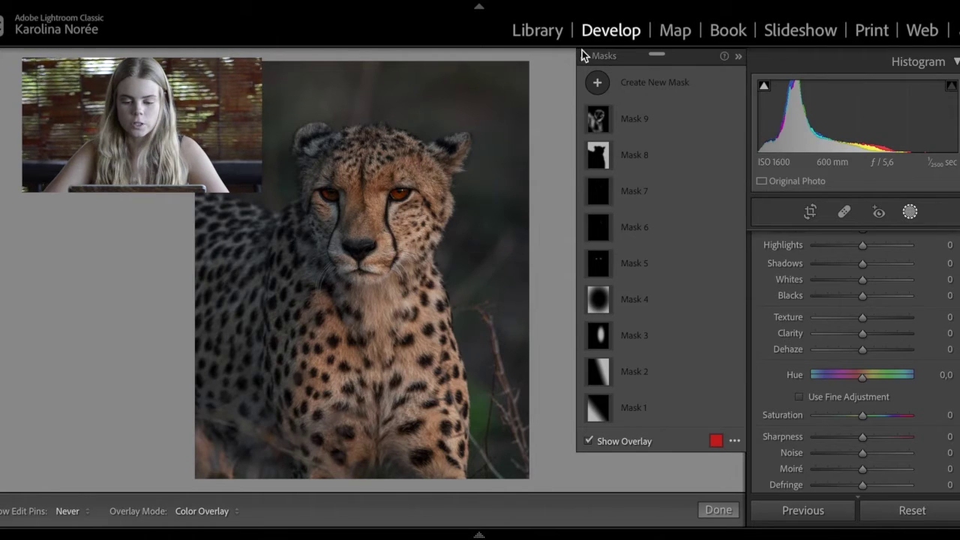
left_click(584, 57)
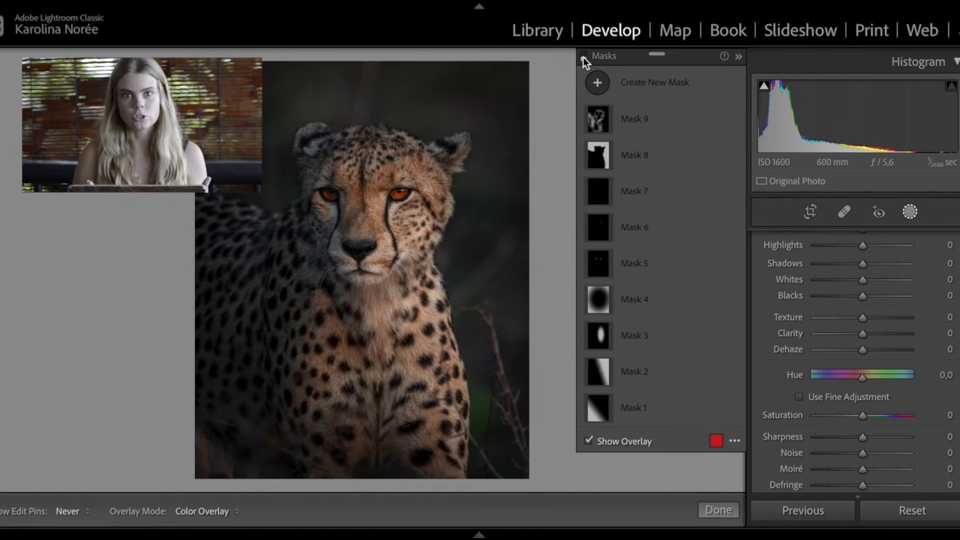
left_click(583, 56)
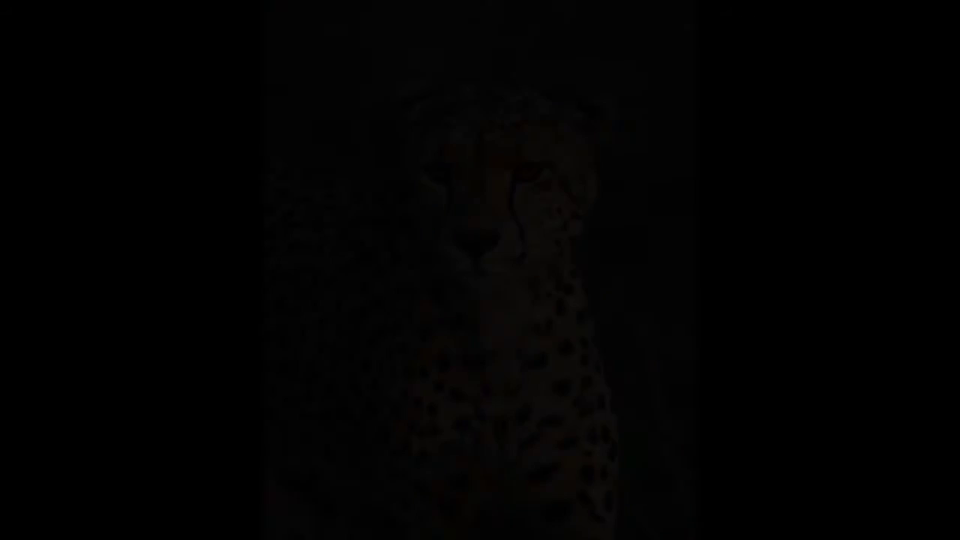